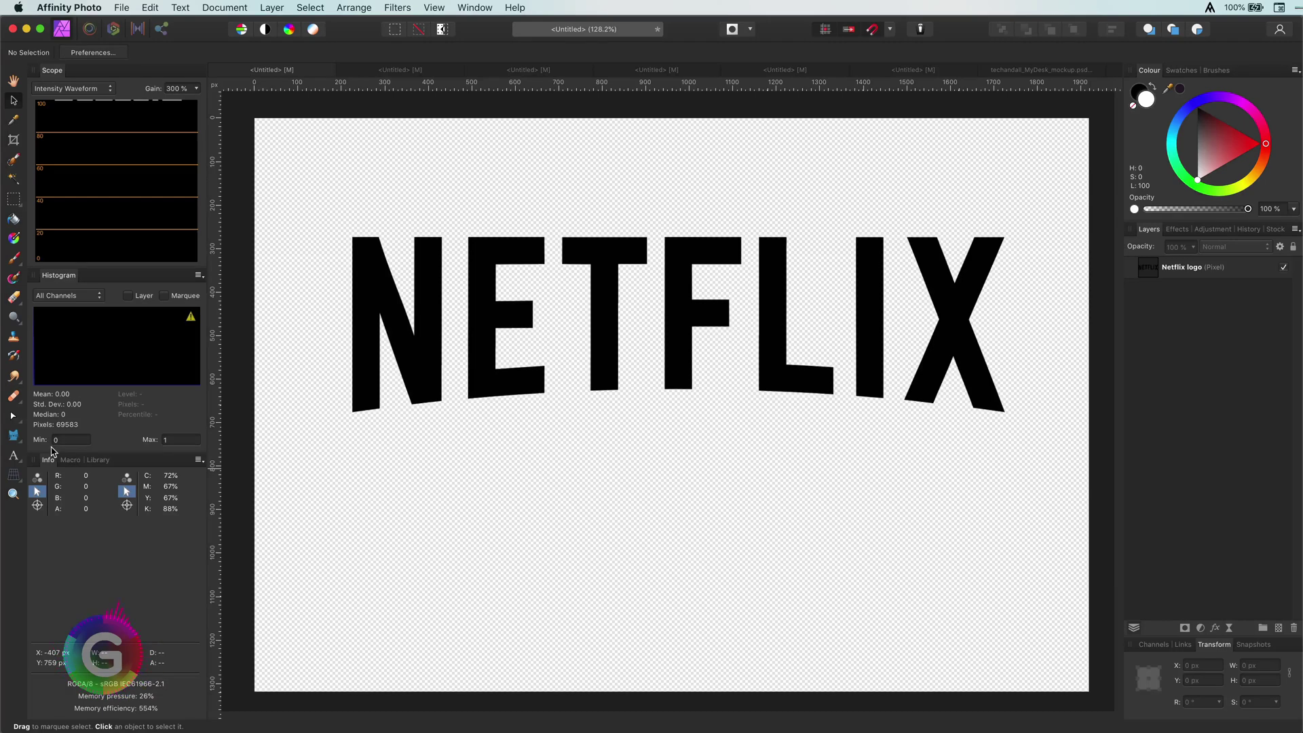
- Draw an ellipse about 1603 × 491 px beneath the Netflix logo and colour it grey with lightness 69
click(17, 442)
click(68, 456)
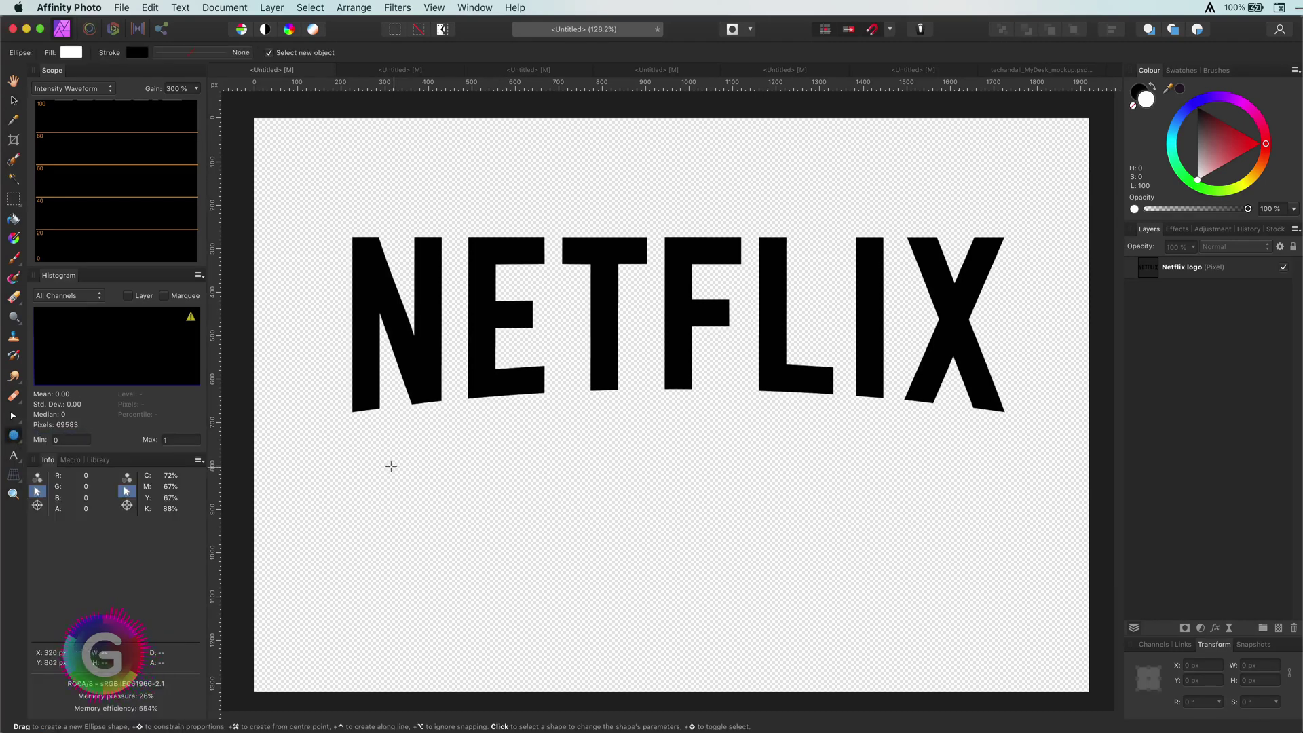
drag(279, 429, 975, 643)
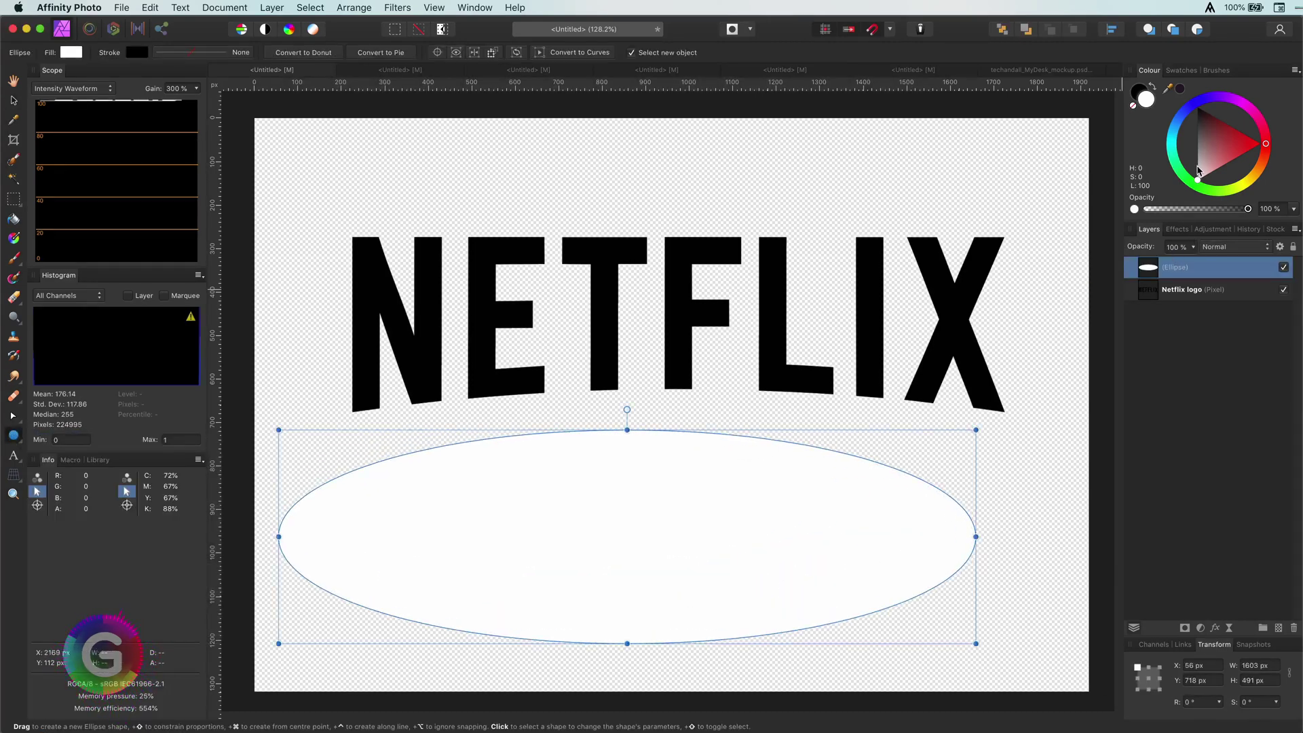
key(v)
- Move the ellipse up against the logo's base and widen it symmetrically to about 2441 px
drag(634, 493, 664, 453)
scroll(663, 453, down, 8)
scroll(664, 453, up, 4)
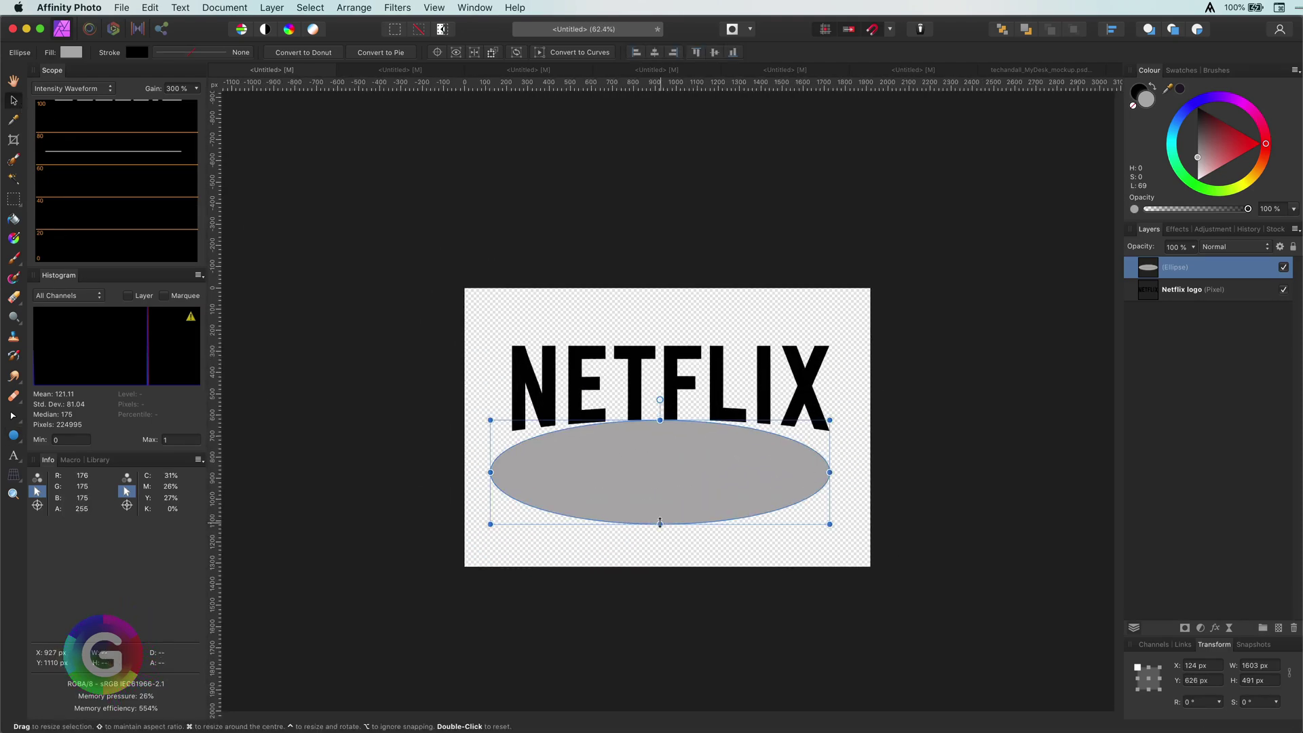
drag(829, 472, 919, 469)
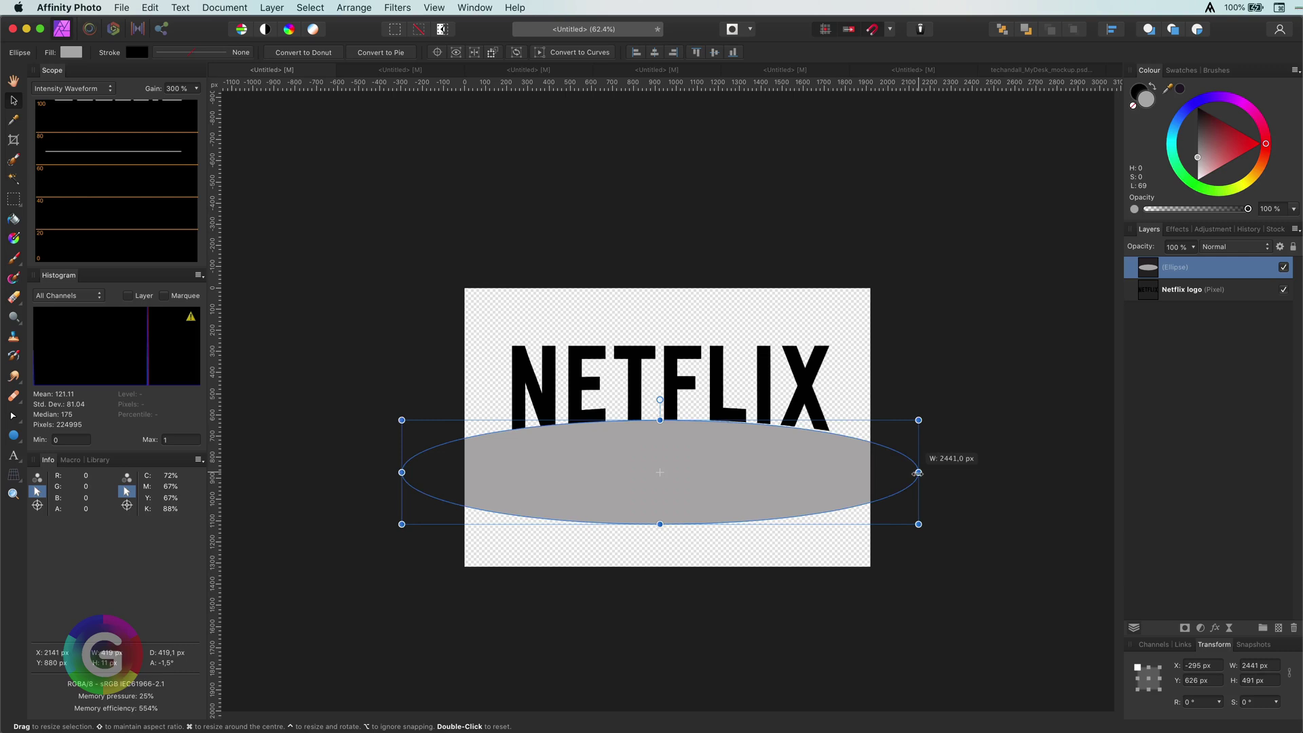
scroll(721, 446, up, 3)
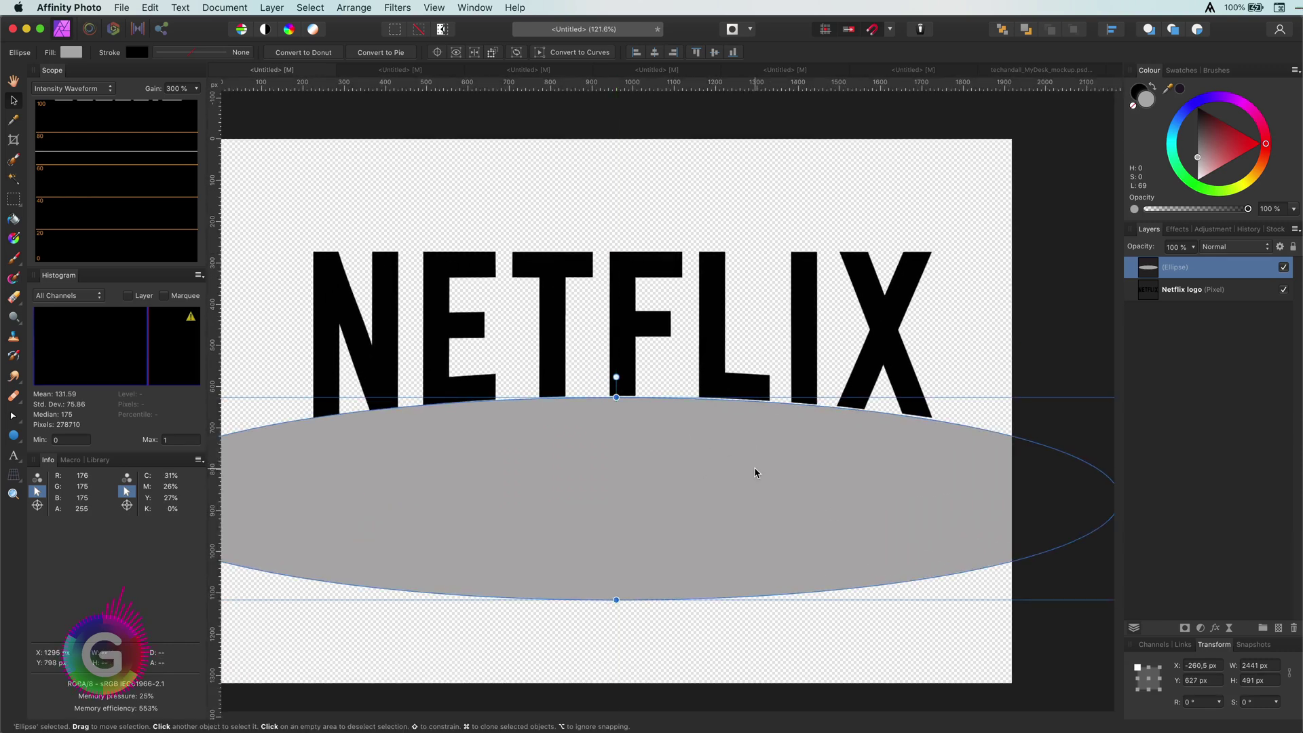
- Centre the Netflix logo and the ellipse horizontally on the spread
scroll(756, 469, down, 3)
click(737, 397)
click(1112, 30)
click(1137, 68)
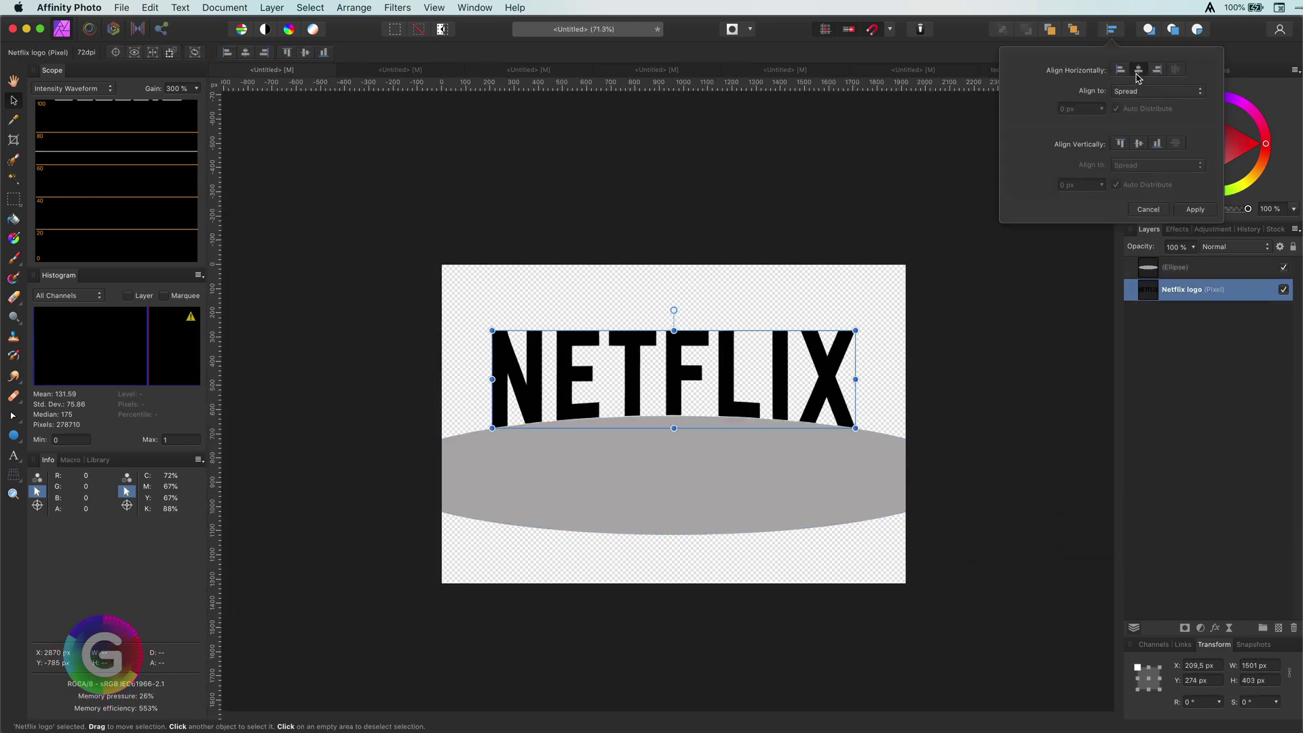
click(688, 466)
click(1113, 30)
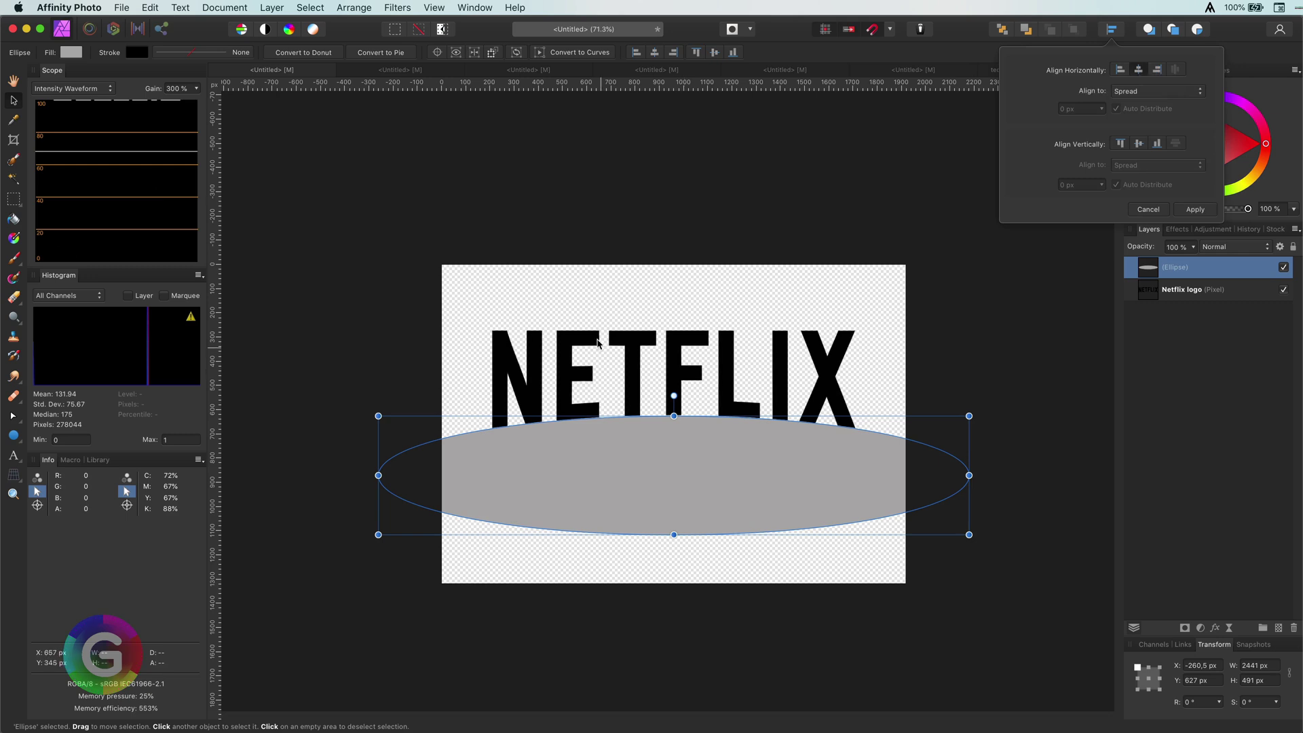
- Nudge the ellipse up about 2 px so its curve meets the bottom of the logo letters
scroll(618, 435, up, 3)
scroll(699, 446, up, 3)
drag(727, 426, 726, 424)
scroll(726, 424, down, 3)
scroll(727, 428, down, 1)
- Add the art text METFLIX over the logo and set its font to DIN Condensed
key(t)
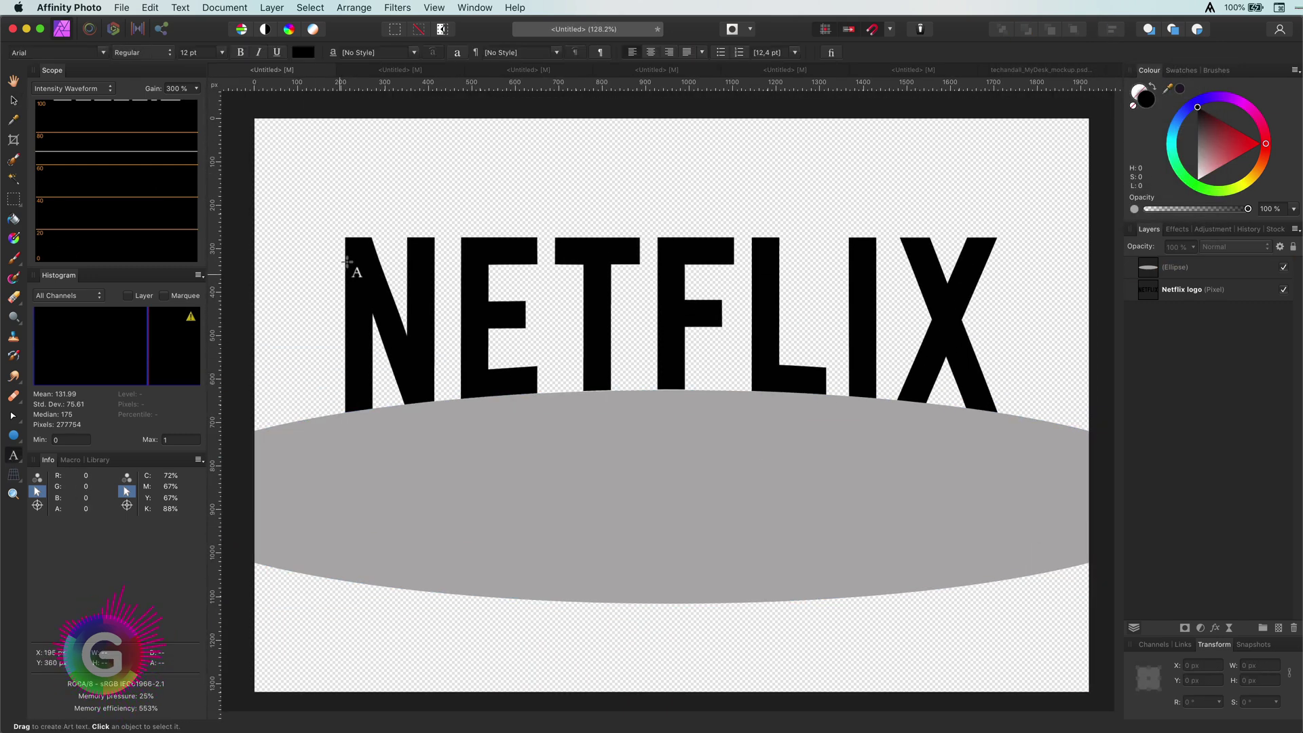
drag(346, 237, 444, 346)
text(NETFLIX)
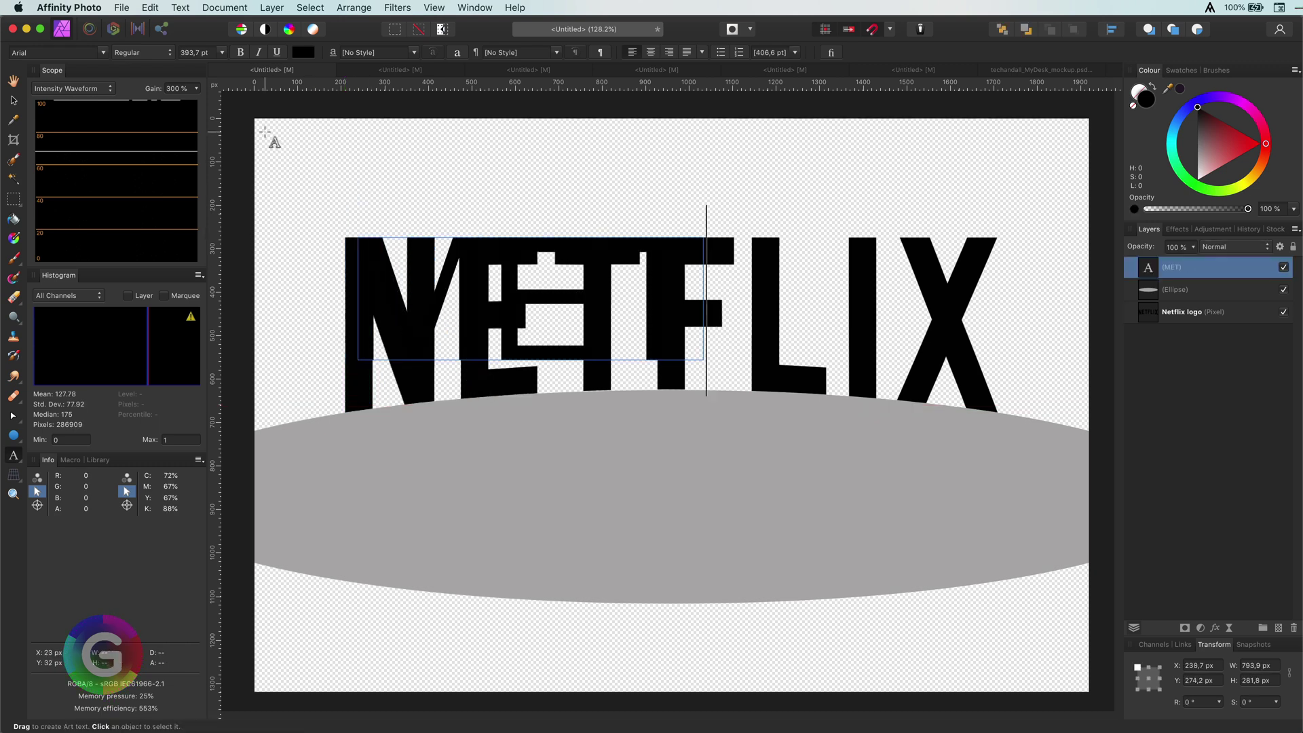
key(Escape)
click(103, 52)
click(146, 68)
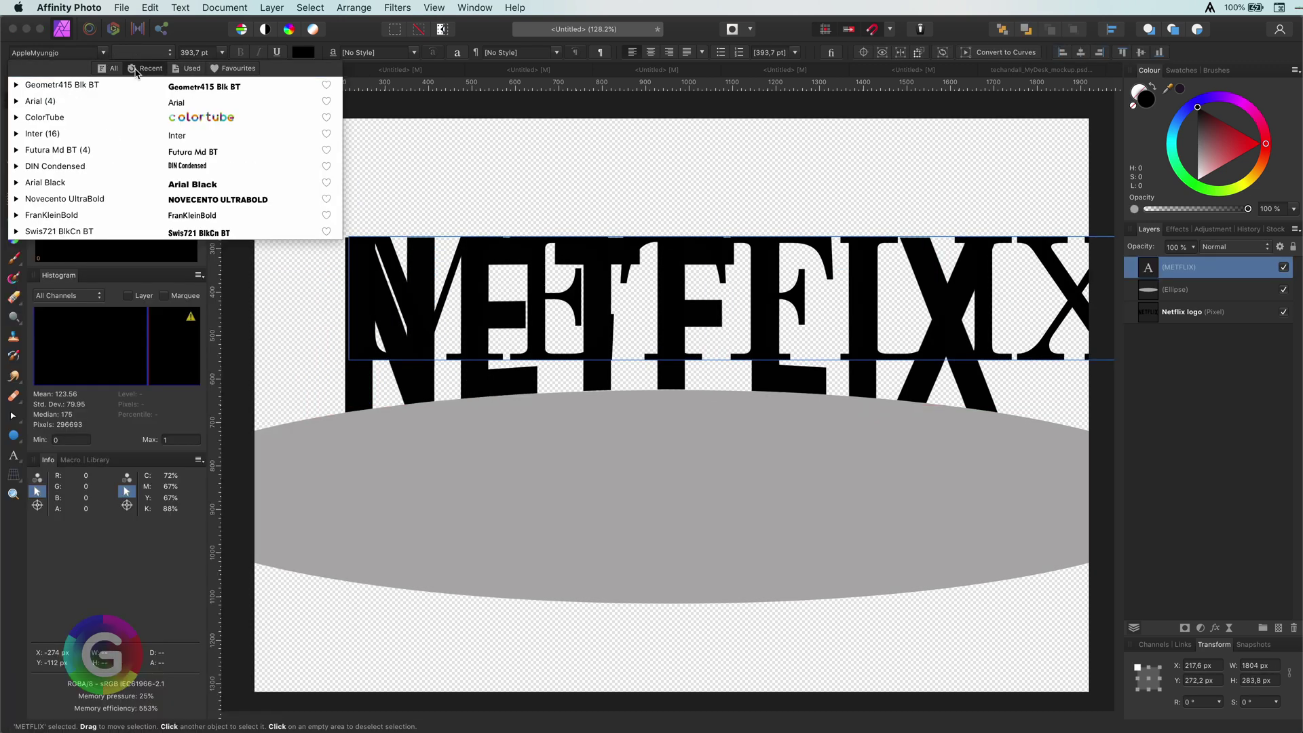
click(138, 168)
- Scale the METFLIX text to about 1354 × 379 px and position it over the Netflix logo
click(1283, 312)
drag(789, 237, 942, 197)
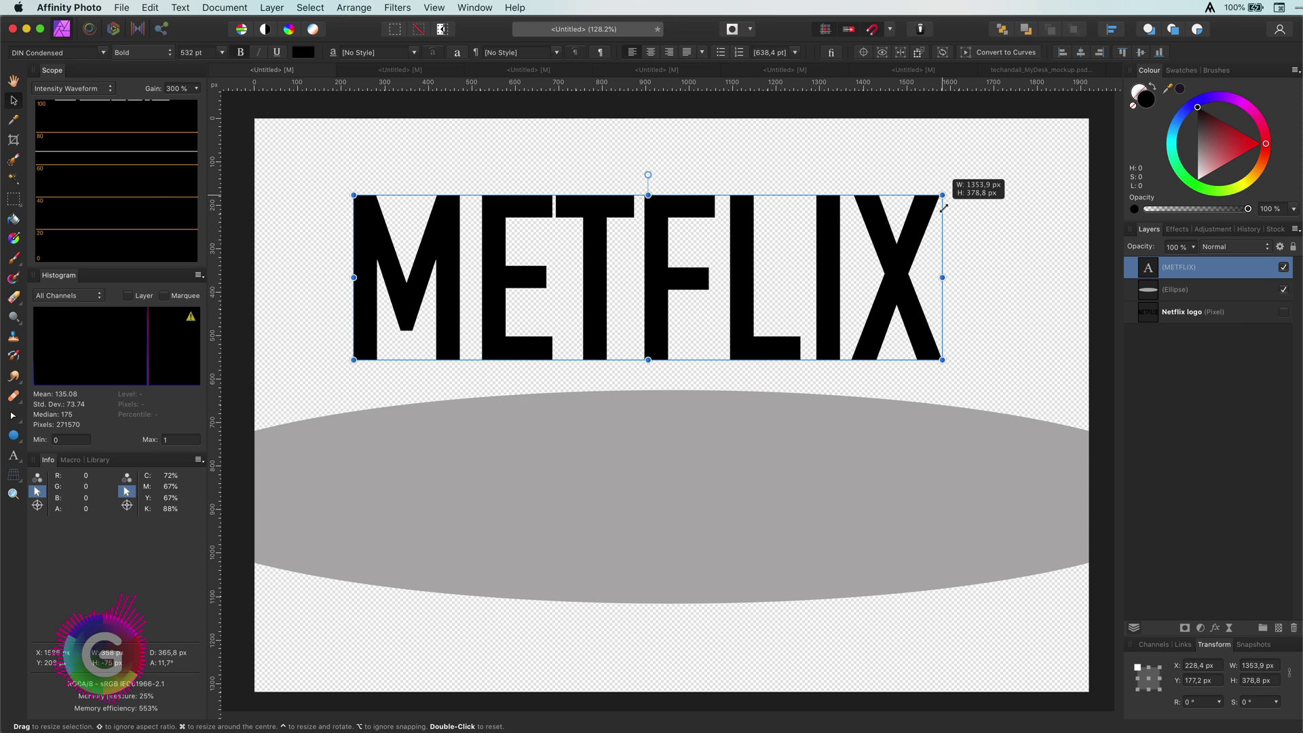
click(1283, 312)
drag(754, 233, 746, 276)
- Colour the text dark red (H 0, S 89, L 38) and stretch it to about 1557 px wide, resting on the ellipse
drag(1198, 109, 1300, 148)
drag(594, 288, 605, 276)
drag(944, 308, 992, 308)
drag(356, 391, 321, 399)
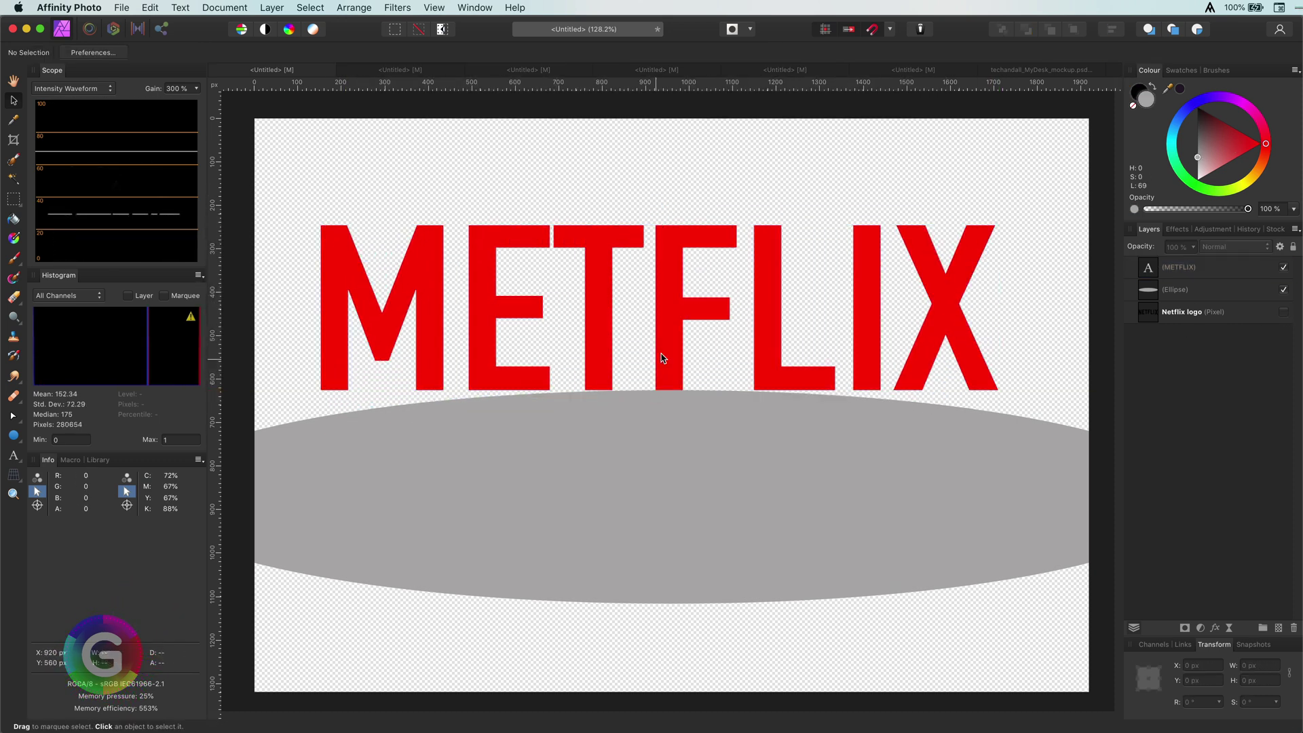
click(663, 358)
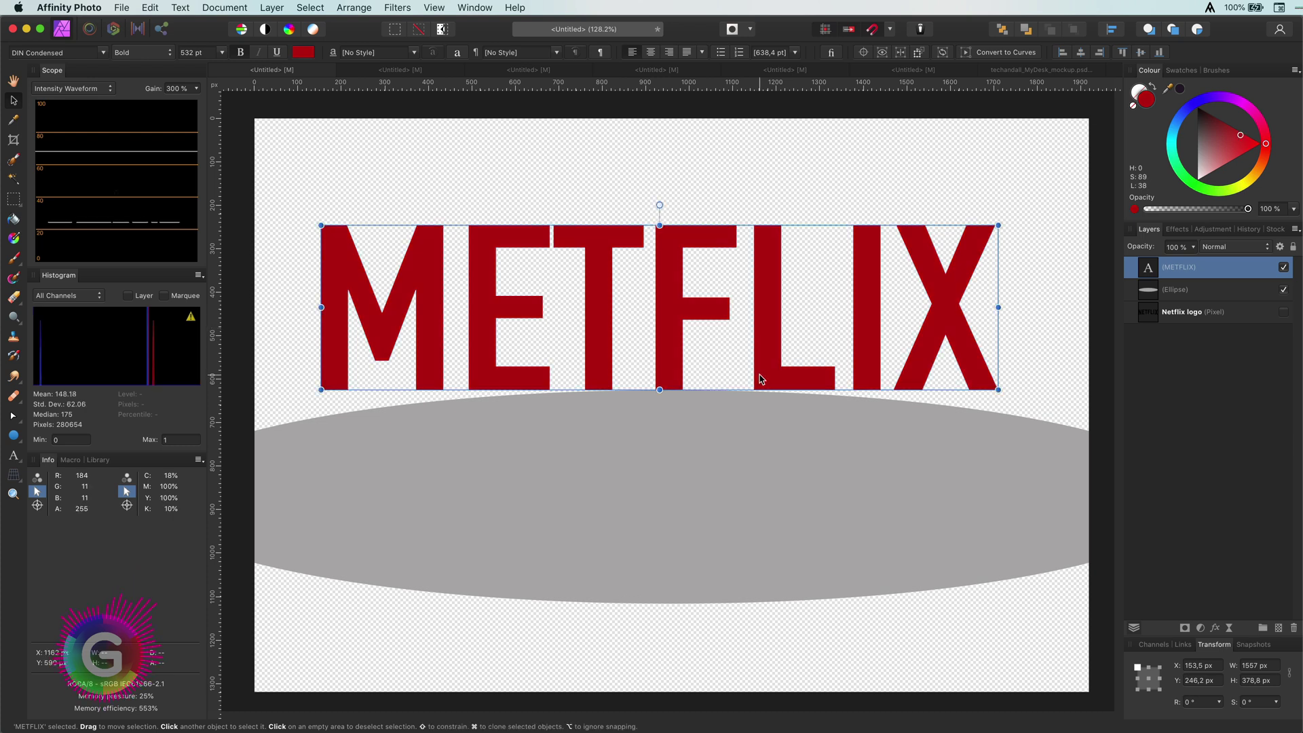
- Place vertical guides at the left edges of the M and E and at the right edge of the I
drag(244, 357, 320, 360)
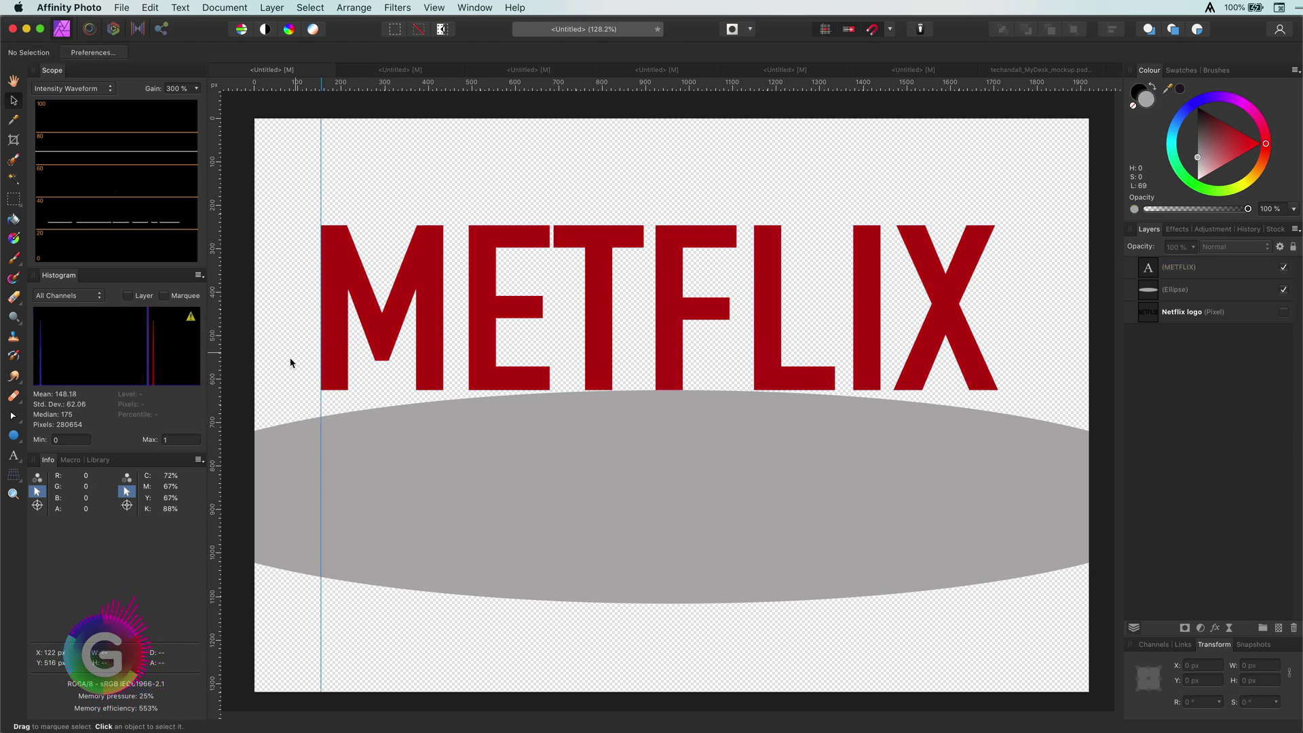
drag(245, 336, 376, 336)
drag(216, 303, 880, 326)
- Duplicate the METFLIX text, hide the original and start the Mesh Warp Tool on the copy
key(super+j)
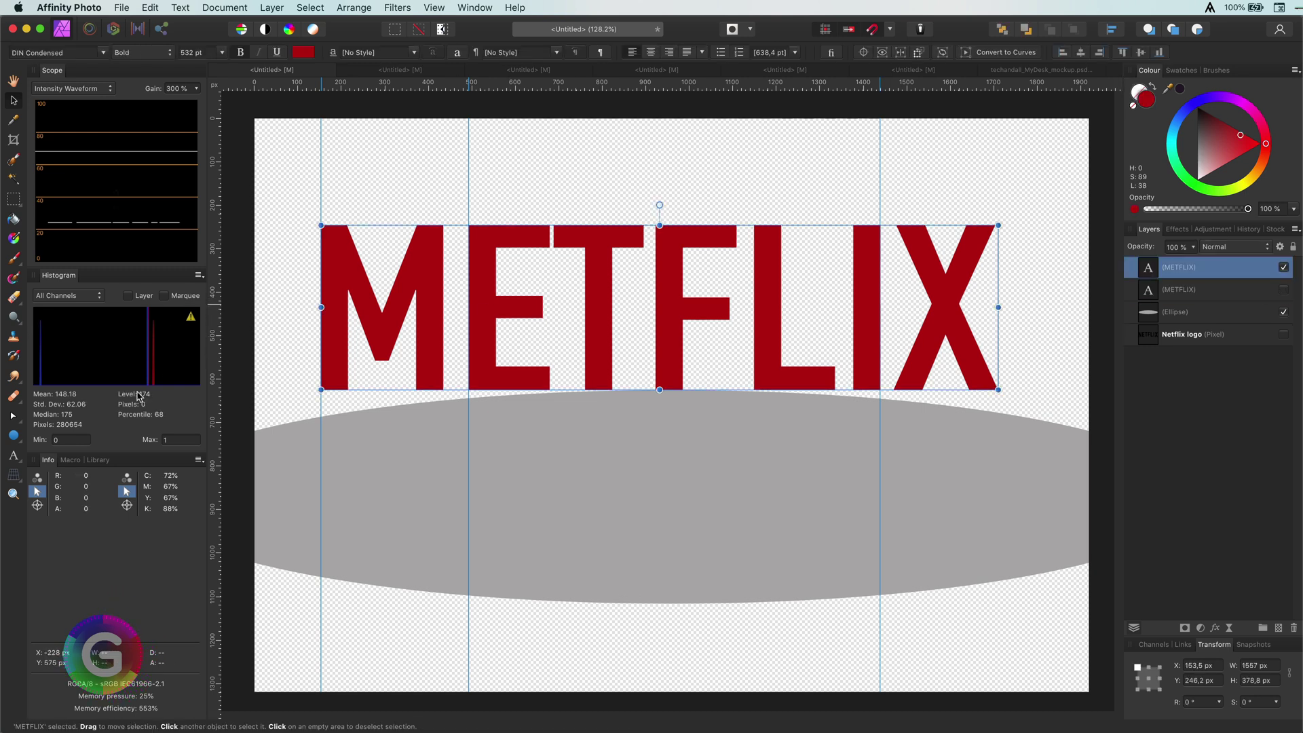
click(17, 480)
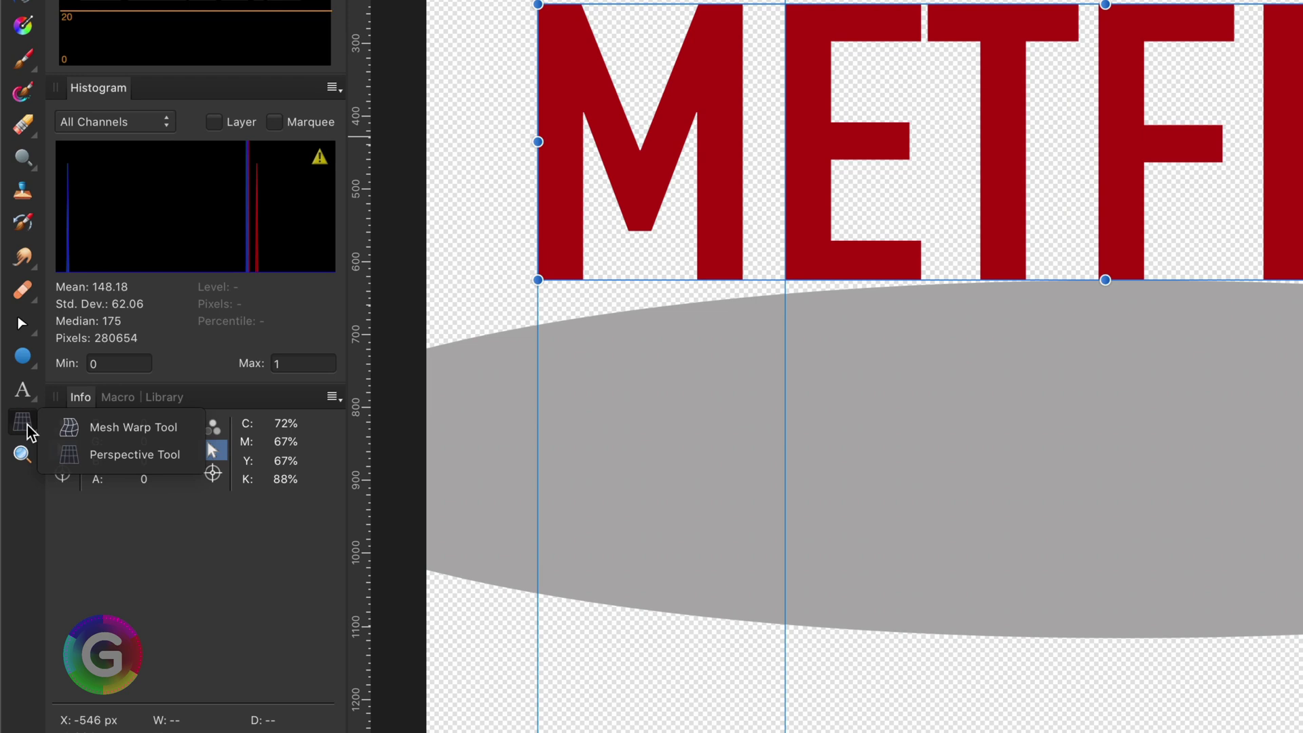
click(106, 431)
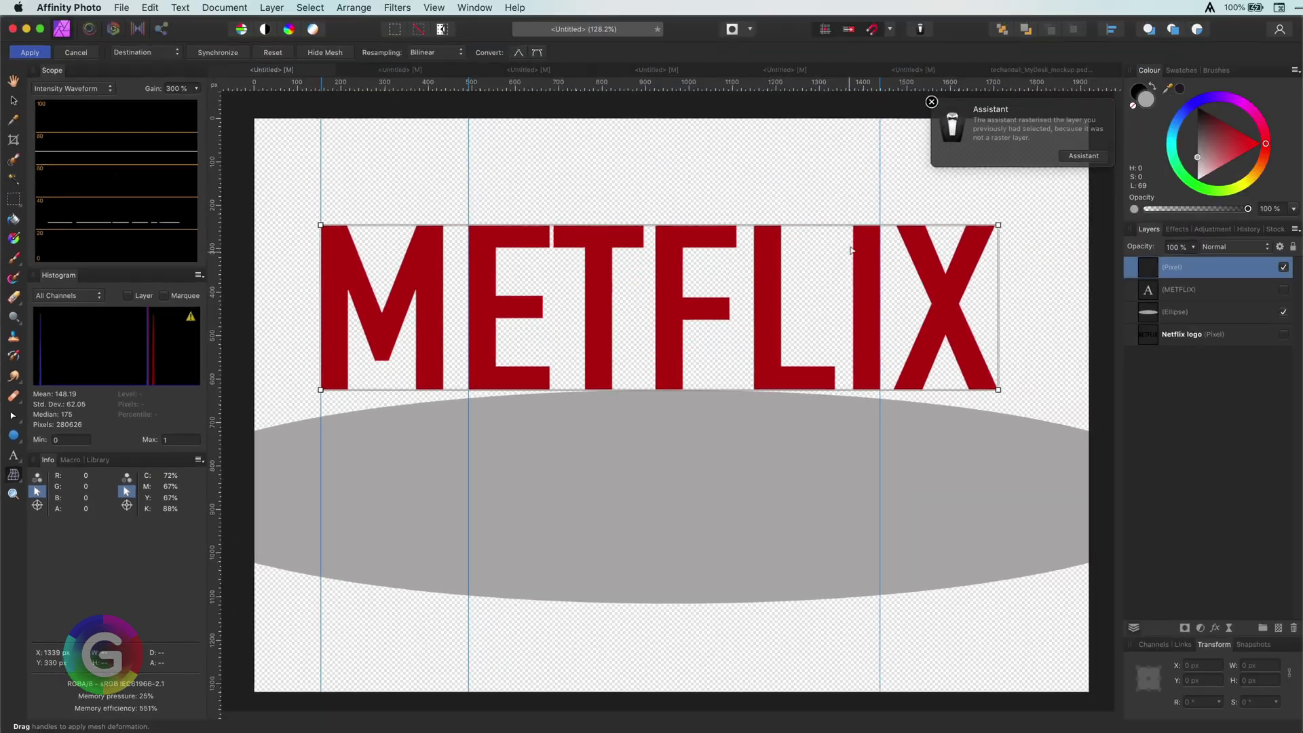
- Pull the mesh's bottom corners down to the ellipse and curve the right half of its bottom edge along the arc
click(932, 102)
drag(320, 389, 319, 419)
drag(999, 391, 1001, 414)
drag(888, 415, 886, 399)
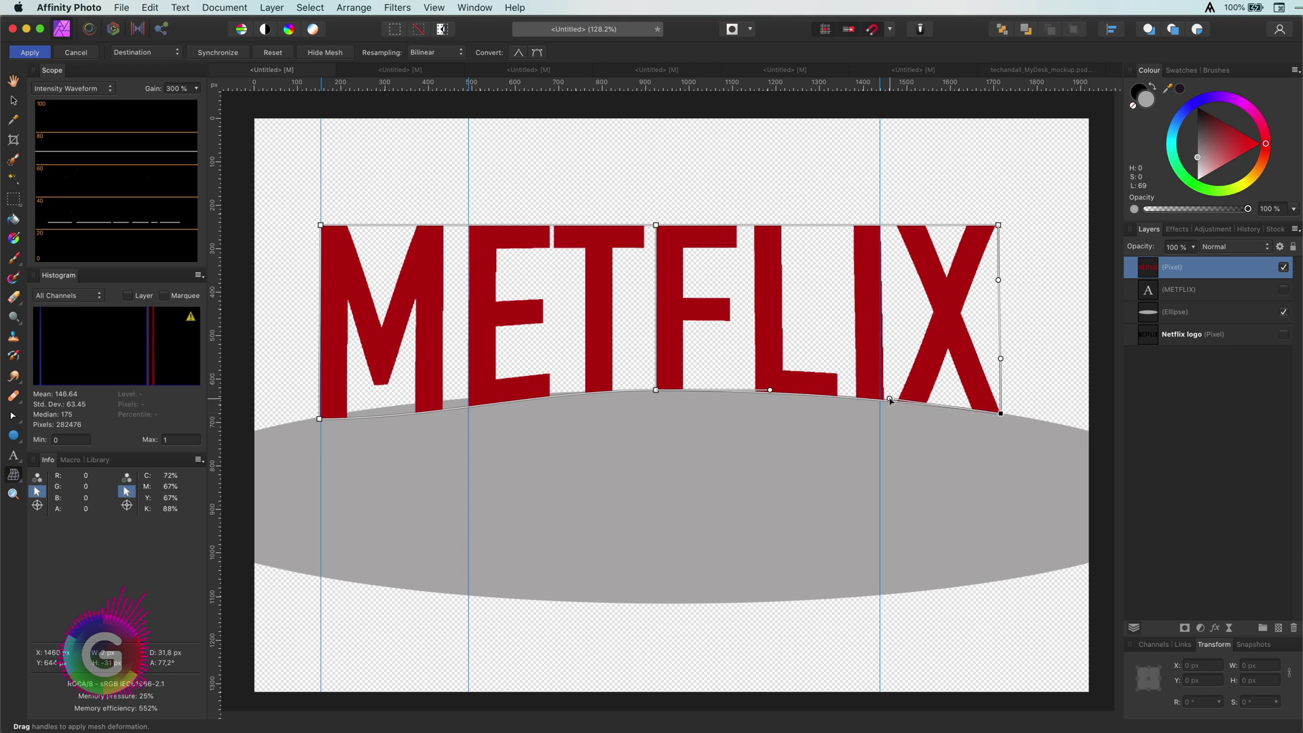
- Curve the left half of the mesh's bottom edge to match the ellipse and apply the warp
scroll(321, 403, up, 4)
click(319, 431)
click(519, 430)
drag(521, 433, 525, 401)
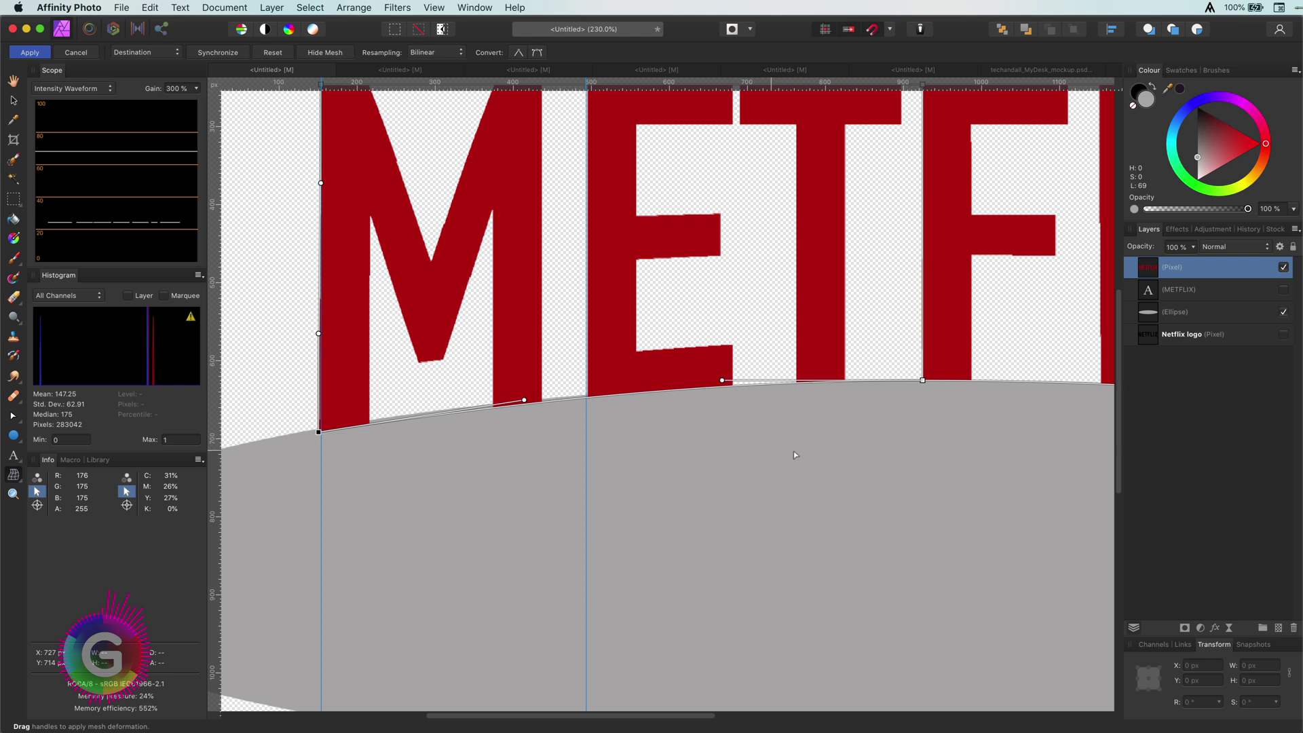
scroll(795, 455, down, 2)
scroll(753, 442, right, 5)
scroll(751, 443, up, 3)
scroll(679, 497, down, 5)
key(super+0)
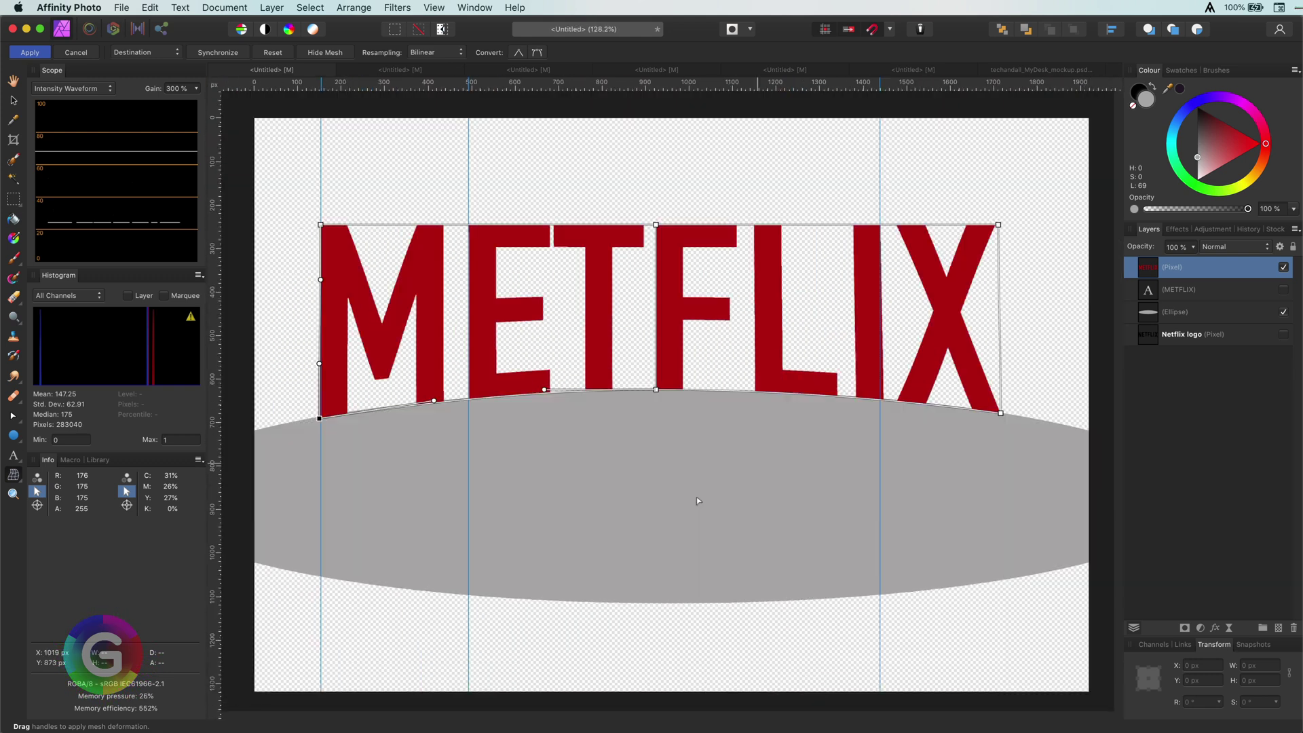
key(h)
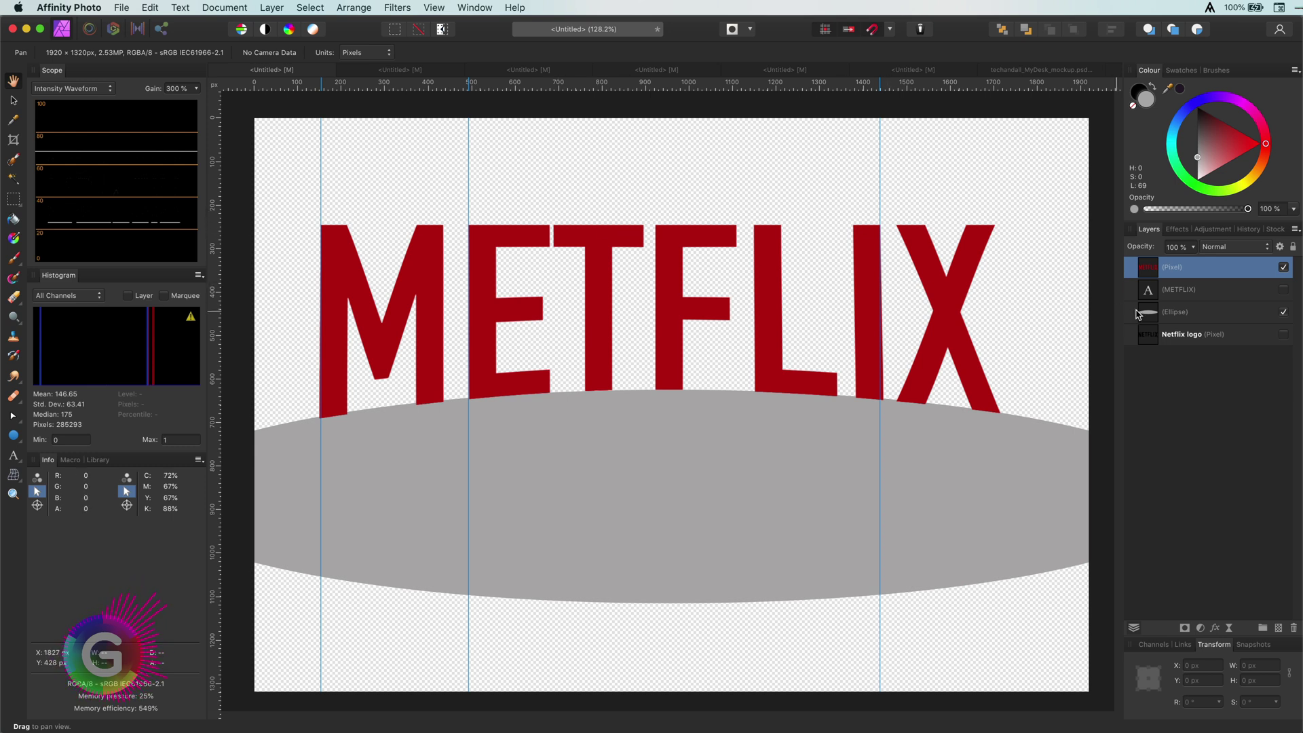
- Hide the warped text layer, show the Netflix logo and duplicate the ellipse
click(1283, 267)
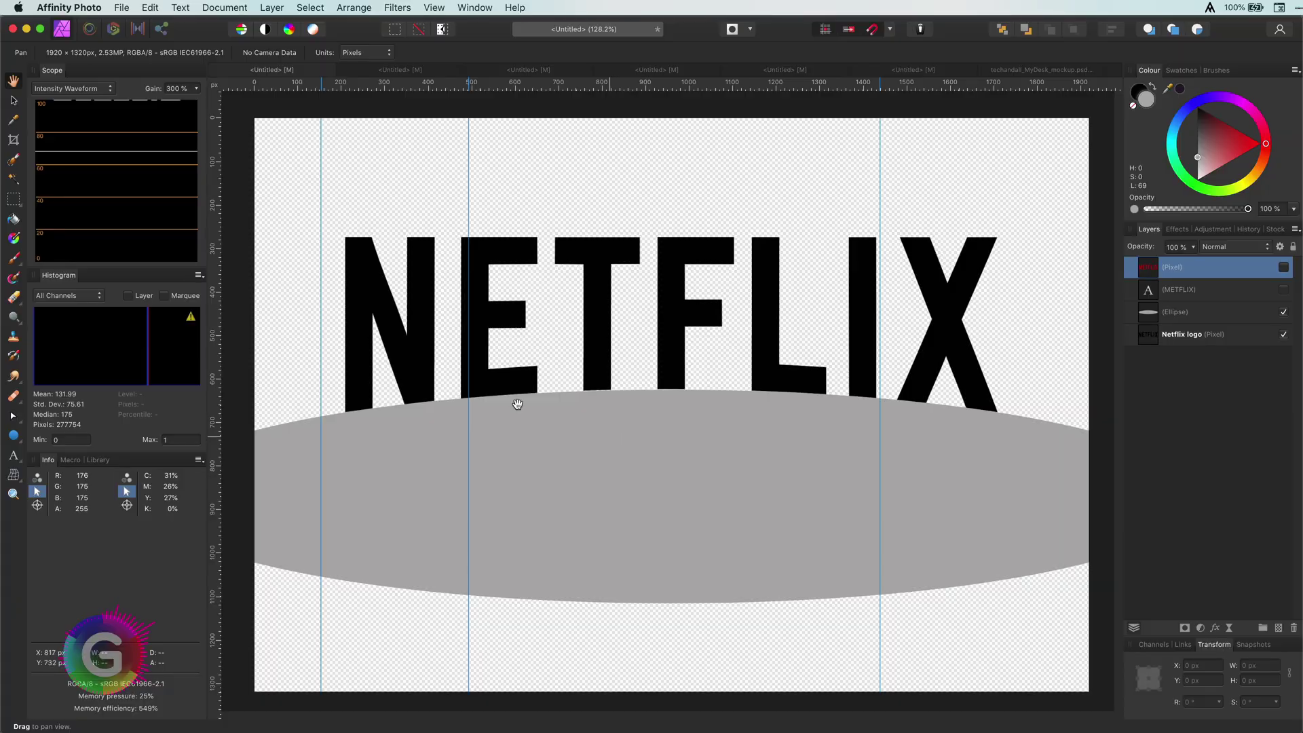
click(14, 102)
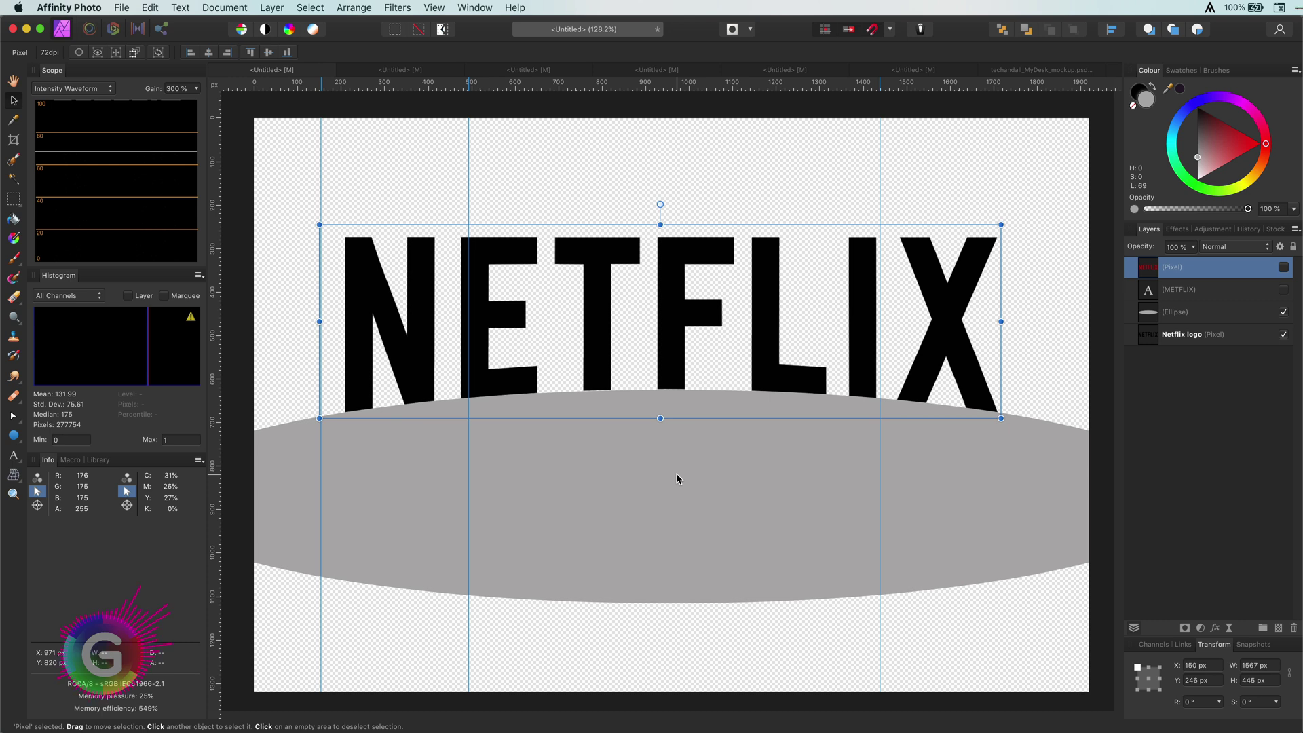
click(677, 479)
key(super+j)
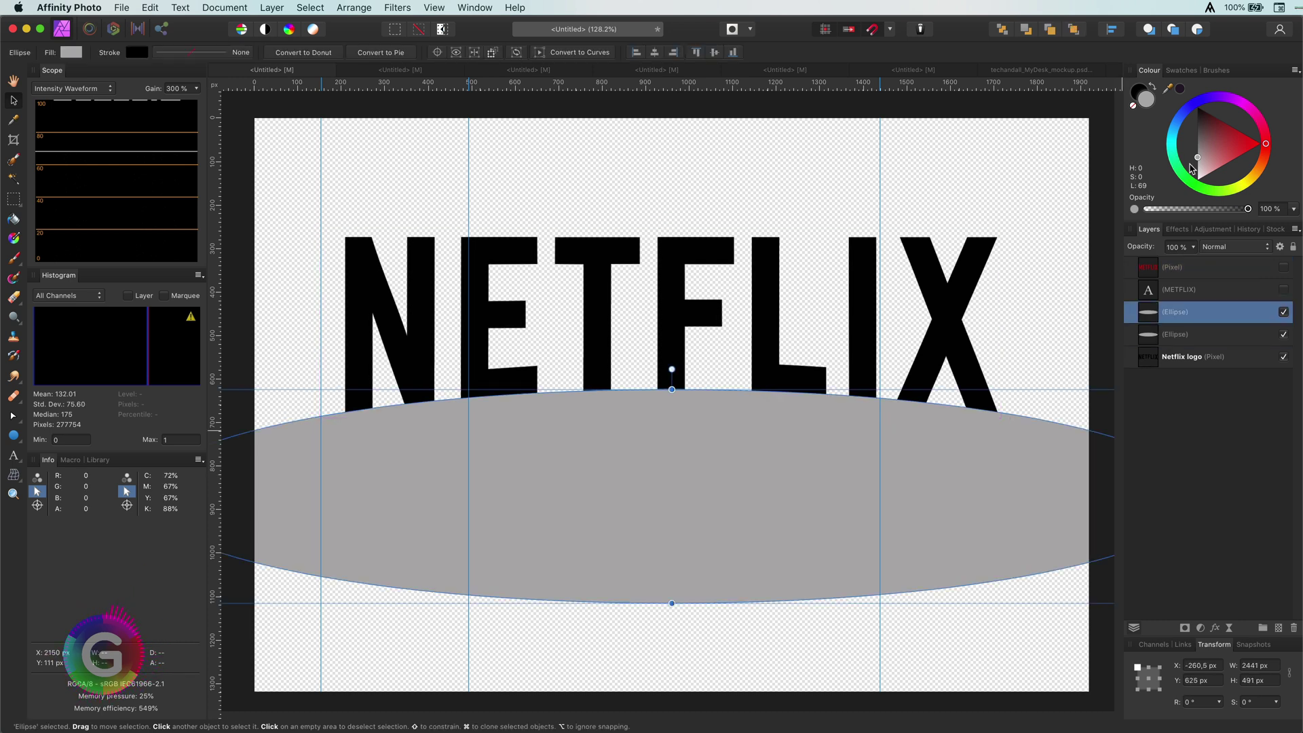
- Darken the ellipse copy to lightness 46 at 79% opacity and move it up about 64 px
drag(1197, 158, 1197, 140)
drag(1145, 247, 1131, 247)
drag(671, 445, 669, 425)
scroll(669, 425, up, 5)
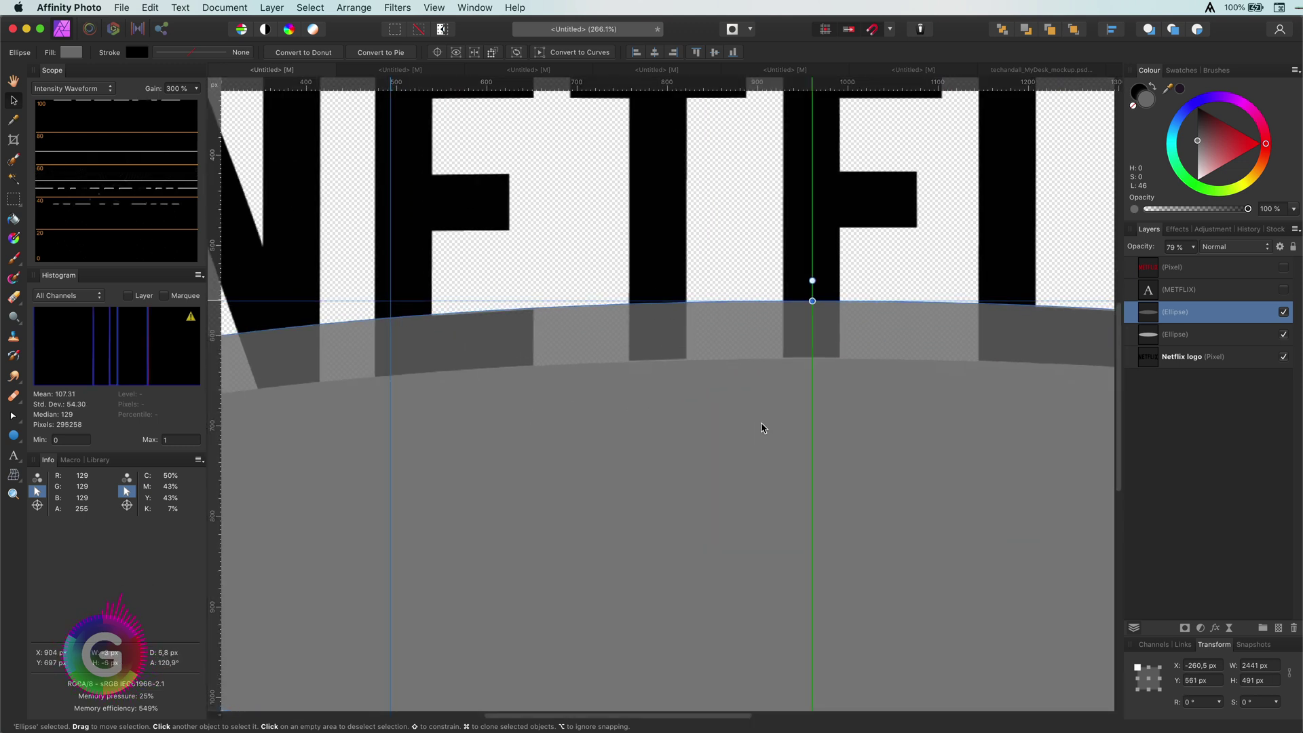
scroll(762, 448, down, 6)
key(super+0)
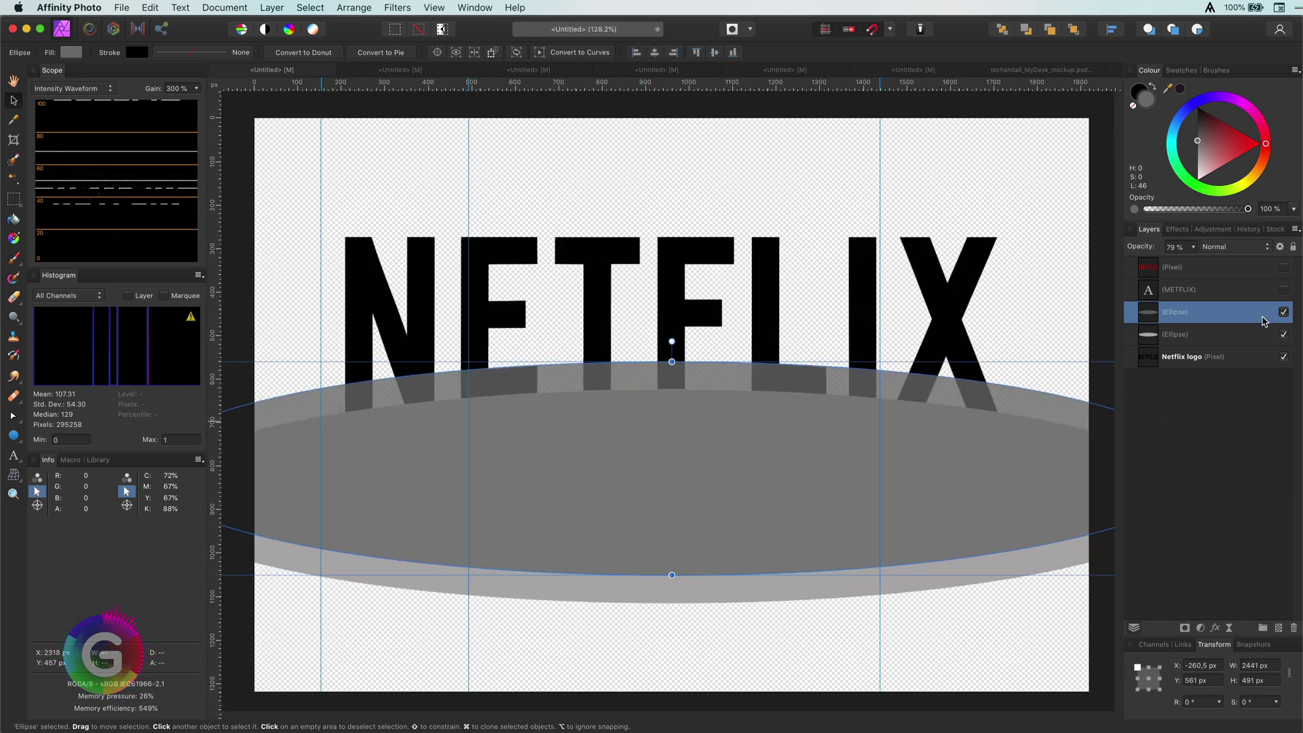
- Hide the Netflix logo layer and show the METFLIX text layer
click(1284, 356)
click(1283, 289)
click(1148, 292)
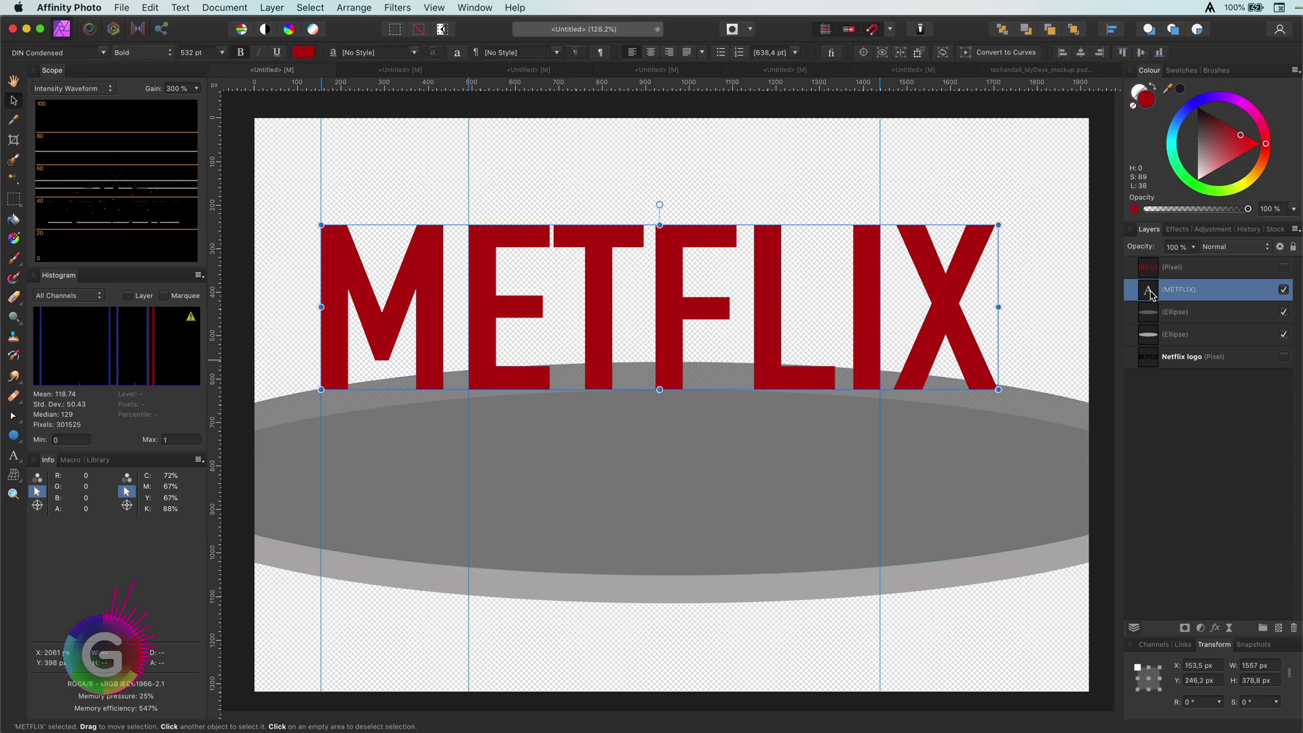
- Duplicate the METFLIX text and convert the copy to curves
key(super+j)
right_click(435, 262)
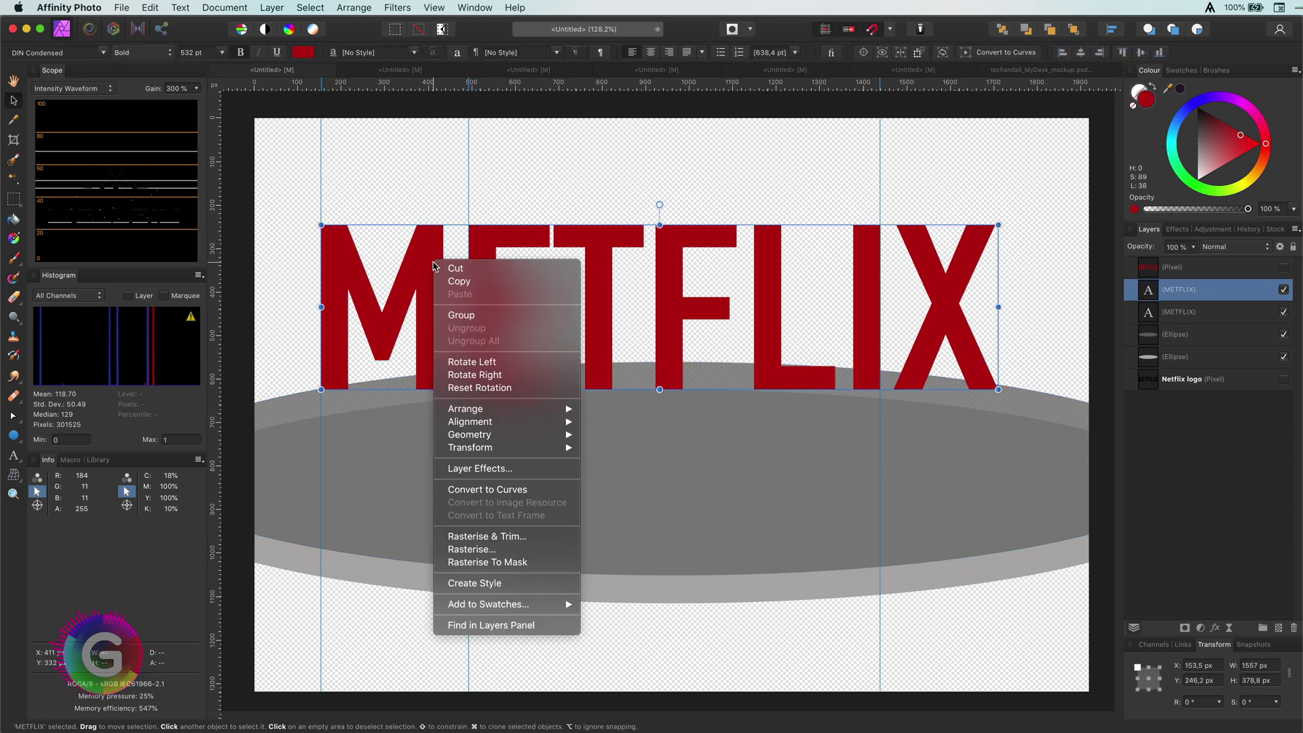
click(500, 490)
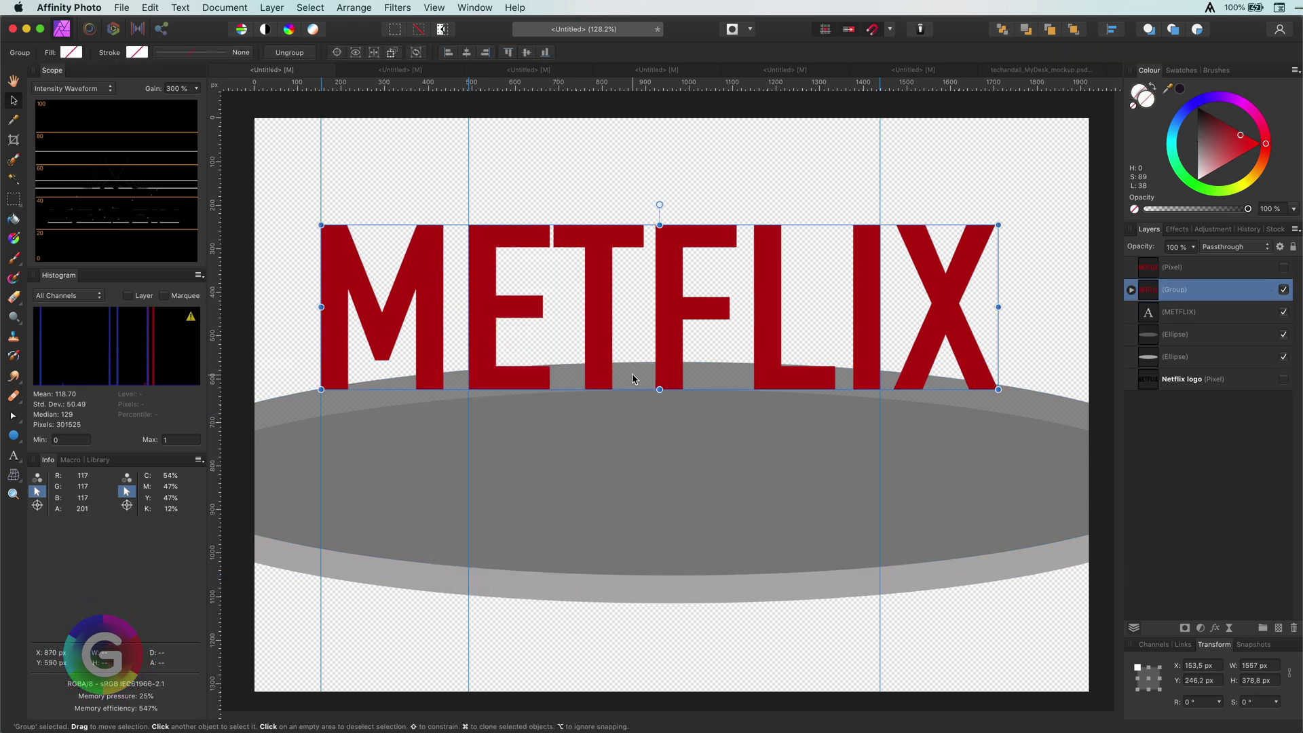
- Extend the bottom nodes of both M legs down to the original ellipse's upper curve, with the left leg lower
click(1131, 290)
click(1155, 446)
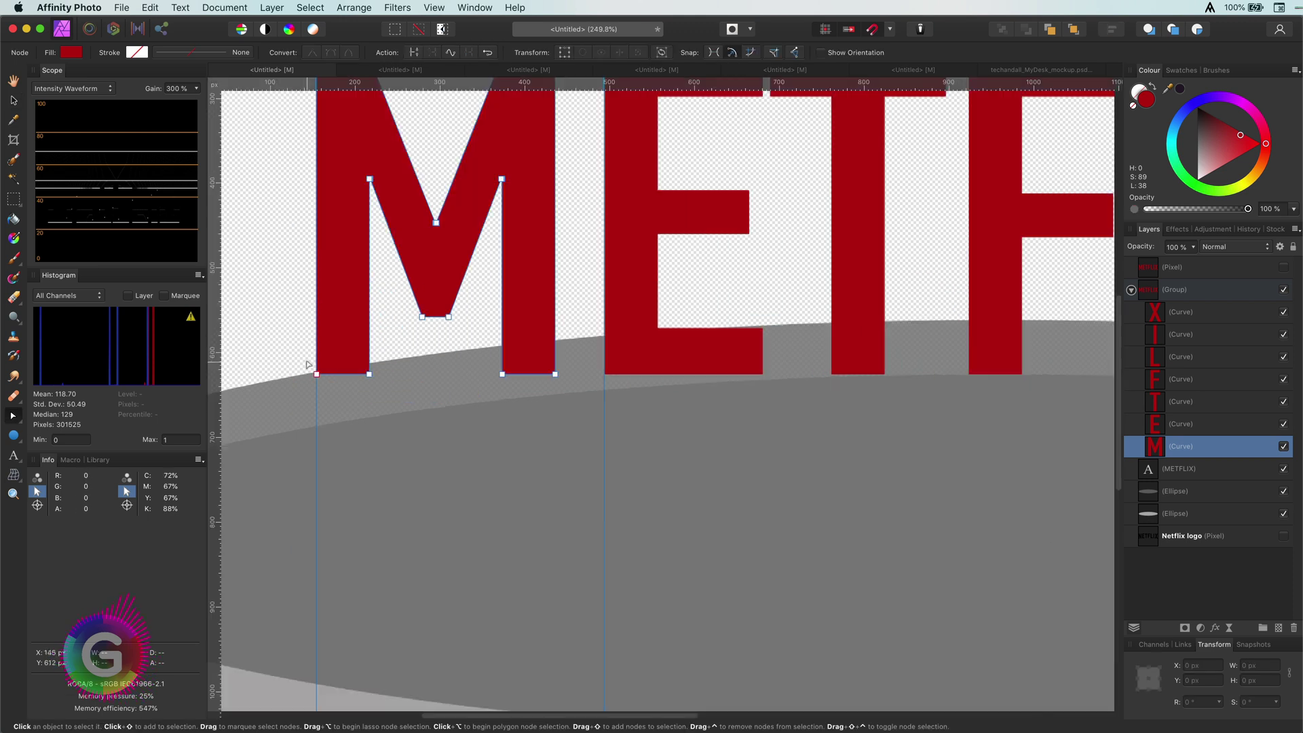
drag(307, 362, 568, 388)
drag(555, 374, 555, 396)
click(435, 434)
double_click(367, 389)
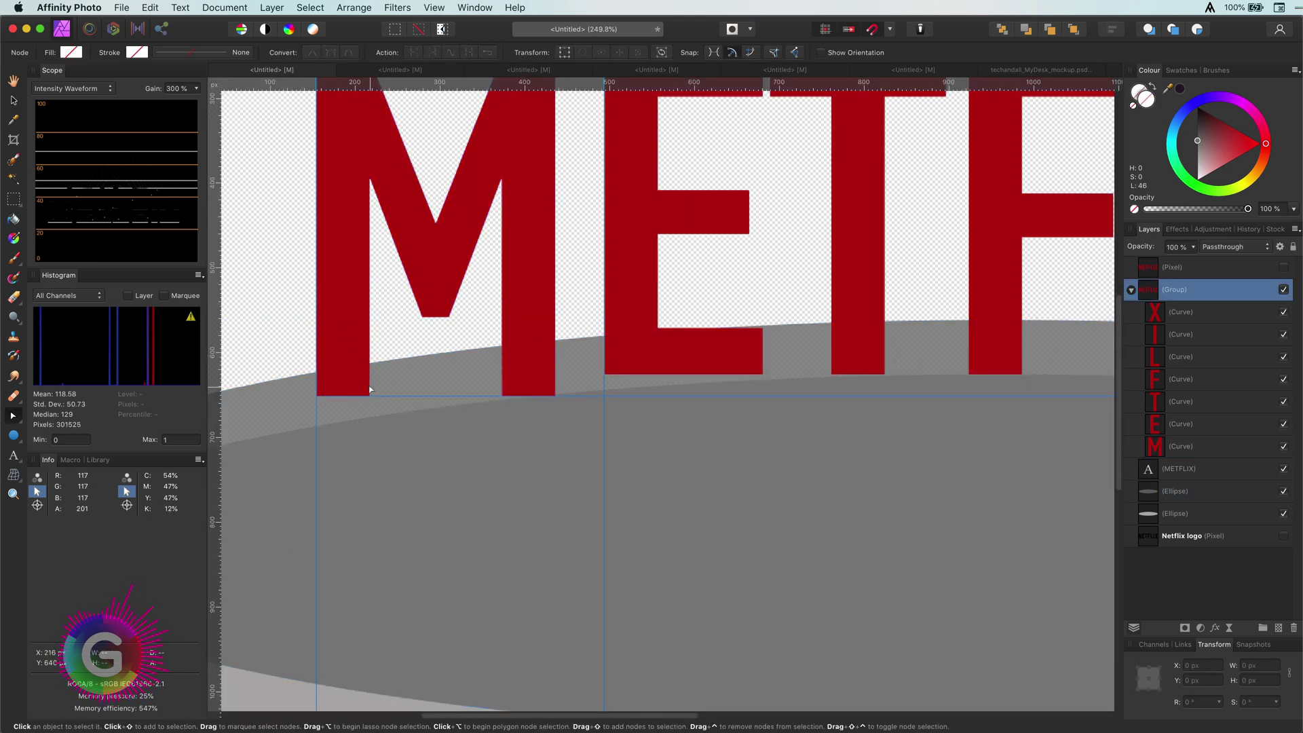
drag(306, 385, 381, 408)
drag(369, 395, 369, 419)
- Adjust the bottom nodes of the E, T, F, L and I to follow the original ellipse's upper curve
click(631, 357)
drag(592, 361, 762, 381)
click(858, 349)
scroll(858, 373, up, 5)
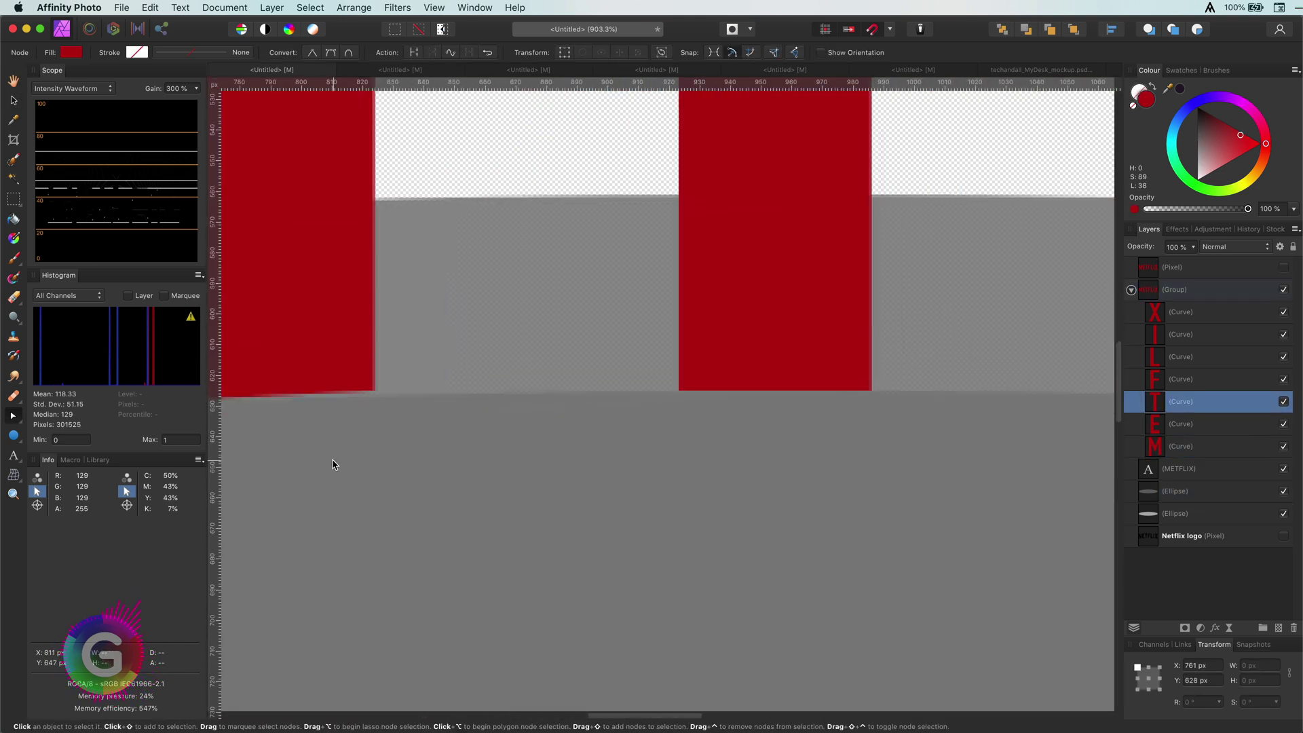
click(539, 271)
drag(421, 339, 1015, 401)
drag(1086, 355, 894, 370)
click(719, 332)
drag(874, 352, 874, 416)
- Move the vertical guide away from the right edge of the I, to about 1220 px
click(873, 448)
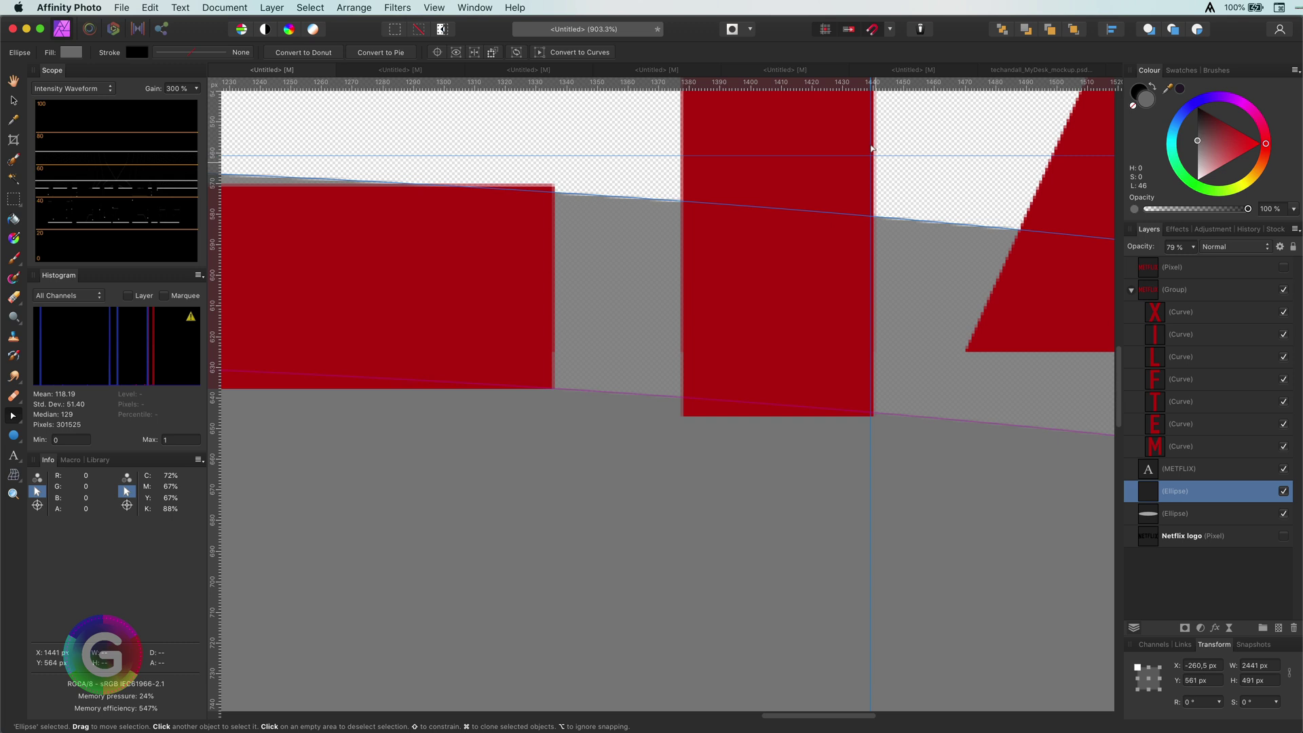
drag(870, 150, 923, 128)
click(901, 118)
key(v)
click(940, 285)
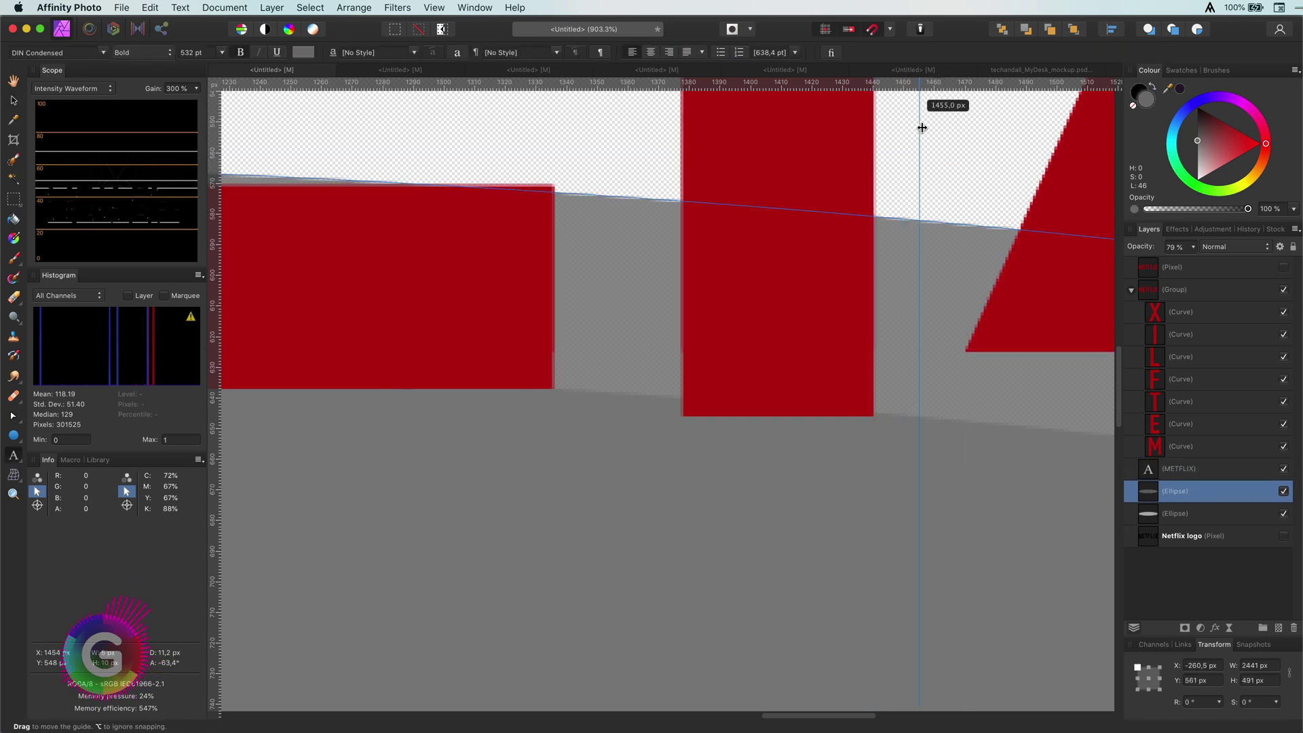
drag(1076, 313, 448, 308)
- Lower the bottom nodes of both X legs to the original ellipse's upper curve, with the right leg lower
click(13, 416)
click(442, 345)
drag(314, 329, 570, 372)
drag(542, 347, 500, 437)
drag(845, 326, 795, 315)
drag(831, 308, 906, 474)
scroll(940, 344, down, 10)
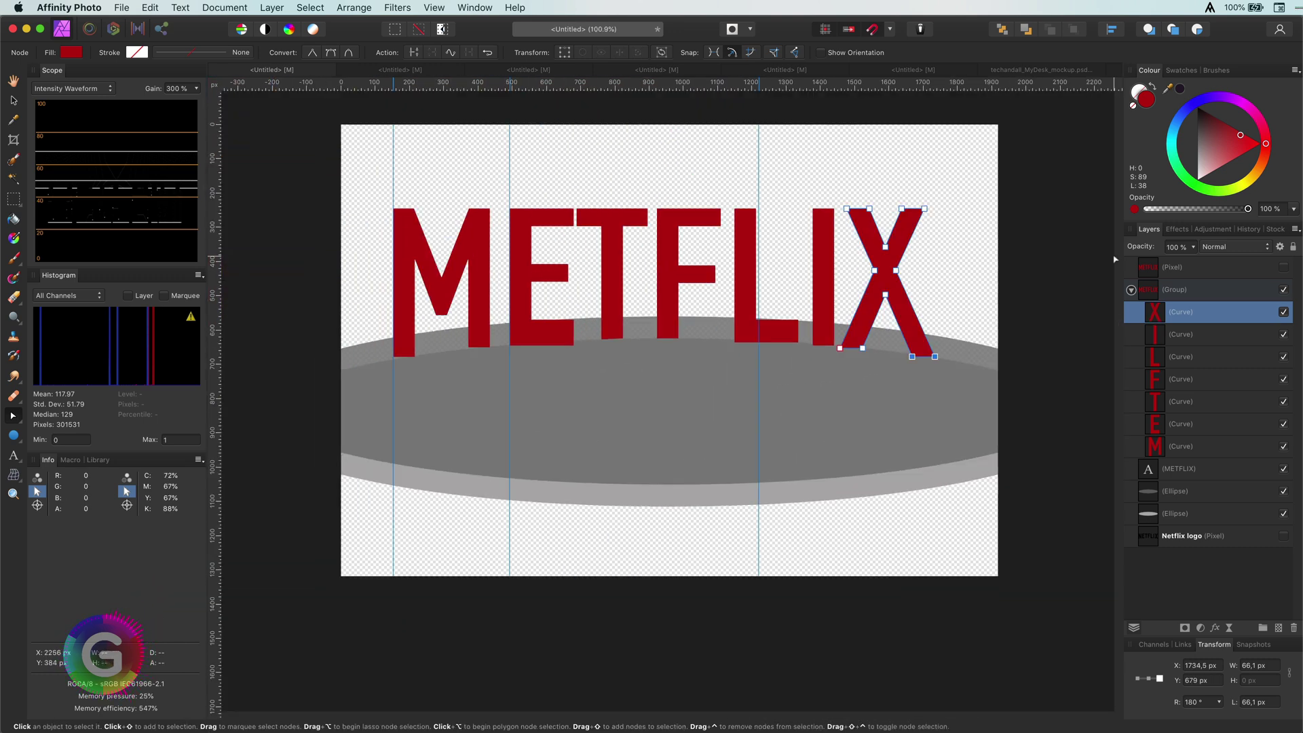
- Hide the METFLIX text layer and lower the bottom edges of both M legs slightly past the original ellipse's upper curve
click(1282, 469)
scroll(523, 360, up, 7)
drag(523, 360, 960, 390)
click(438, 326)
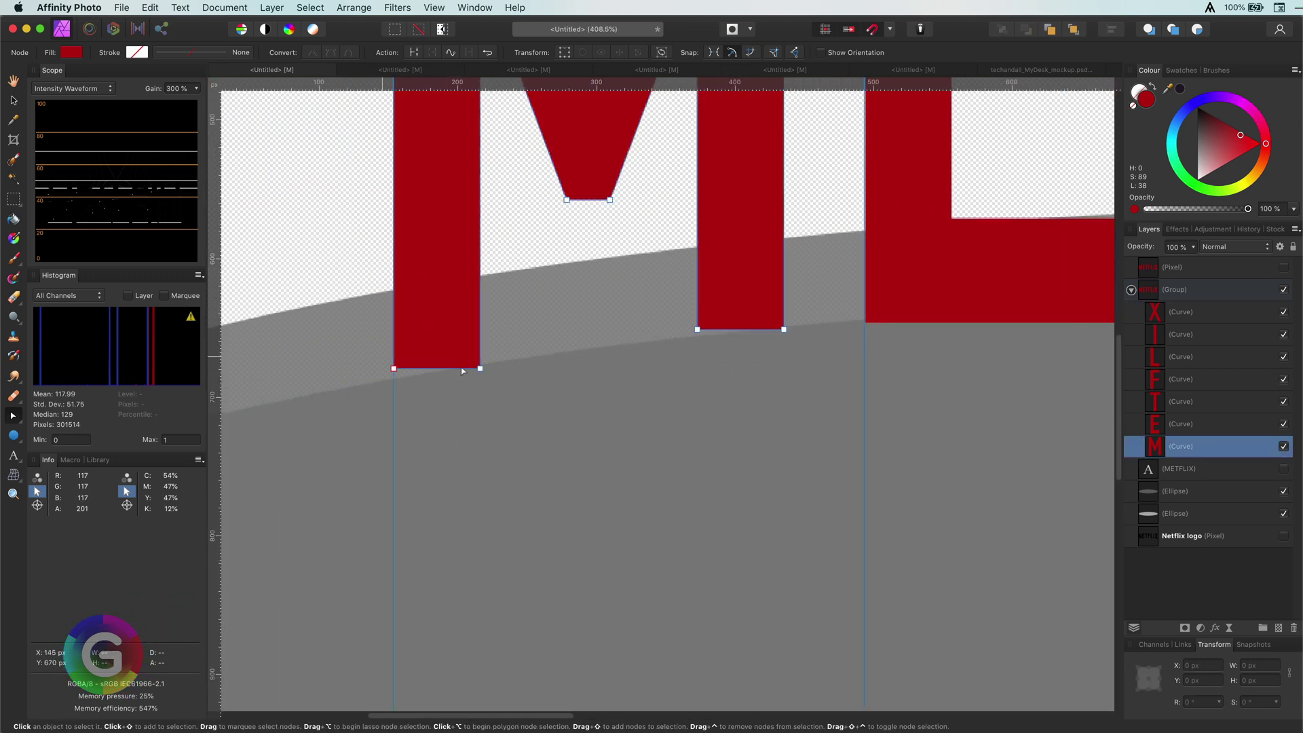
drag(480, 369, 480, 385)
drag(785, 329, 786, 354)
- Lower the bottom edges of the E and the L so they overlap the original ellipse's upper curve
drag(1017, 367, 319, 379)
click(583, 278)
drag(622, 307, 622, 322)
click(807, 285)
drag(938, 373, 434, 379)
click(614, 292)
drag(831, 330, 831, 340)
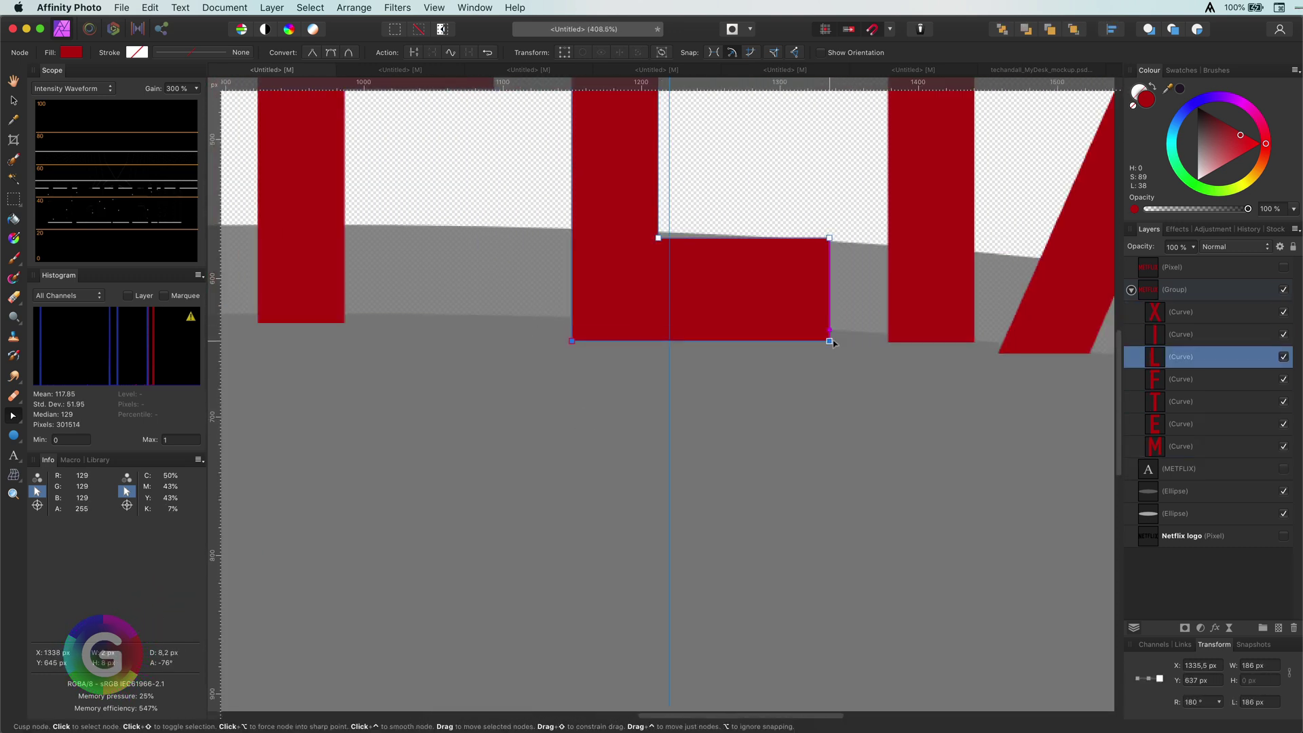
- Extend both lower legs of the X along their slope so they overlap the original ellipse
drag(903, 400, 597, 377)
click(1058, 350)
drag(1076, 366, 1082, 375)
drag(672, 356, 780, 338)
scroll(778, 372, down, 8)
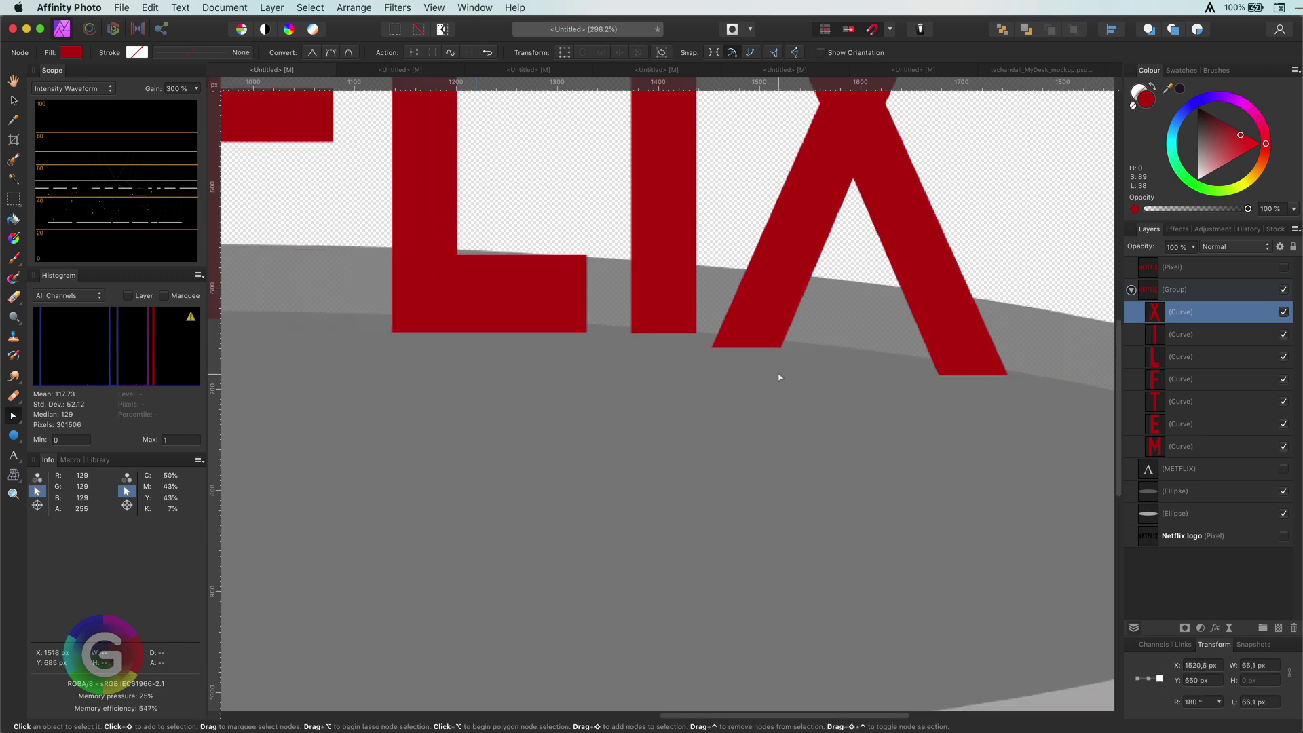
- Select all seven letter curves and merge them into a single curves object
key(v)
shift+click(1184, 449)
right_click(663, 312)
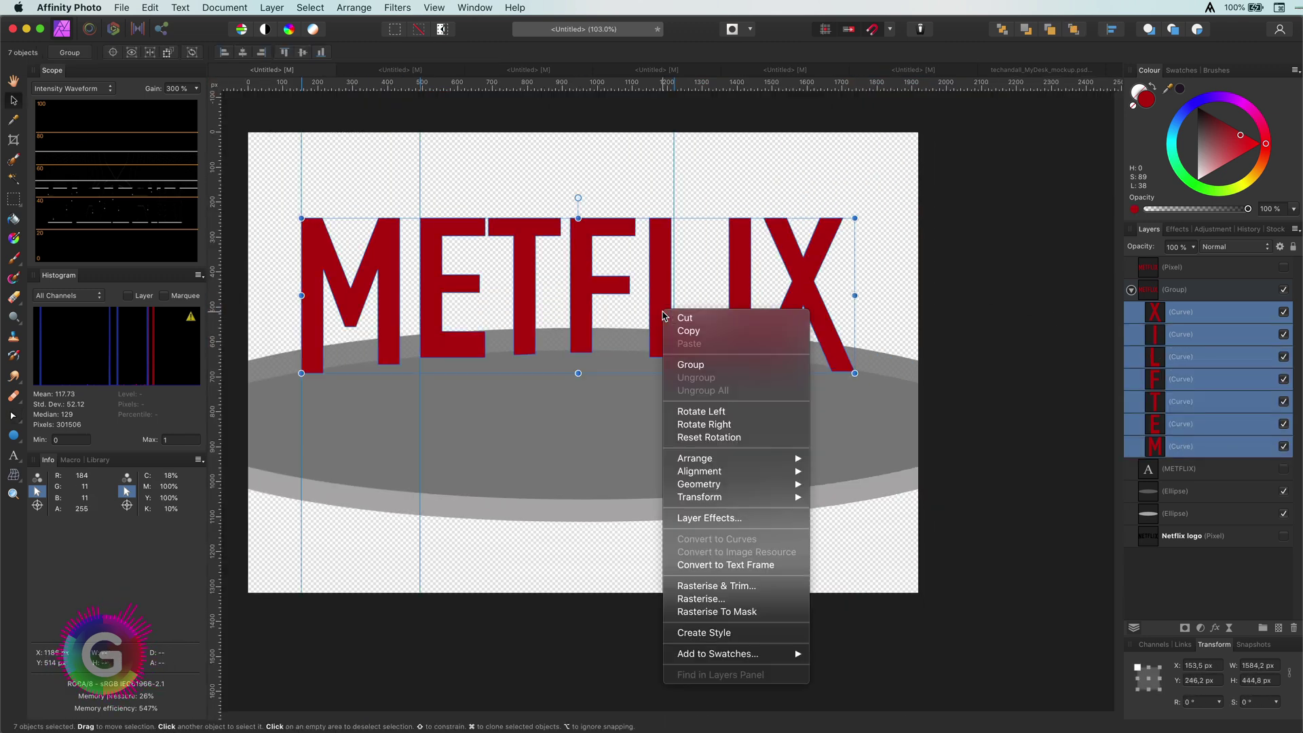
mouse_move(702, 483)
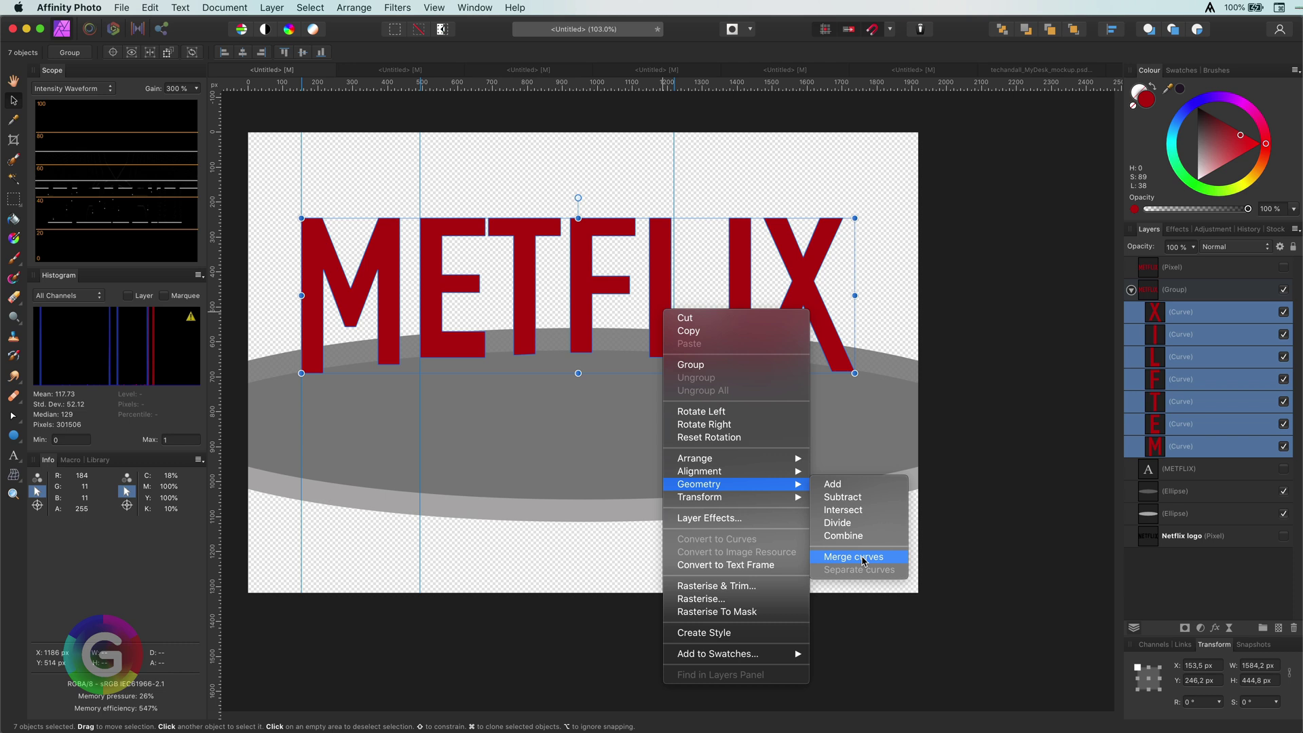
click(863, 560)
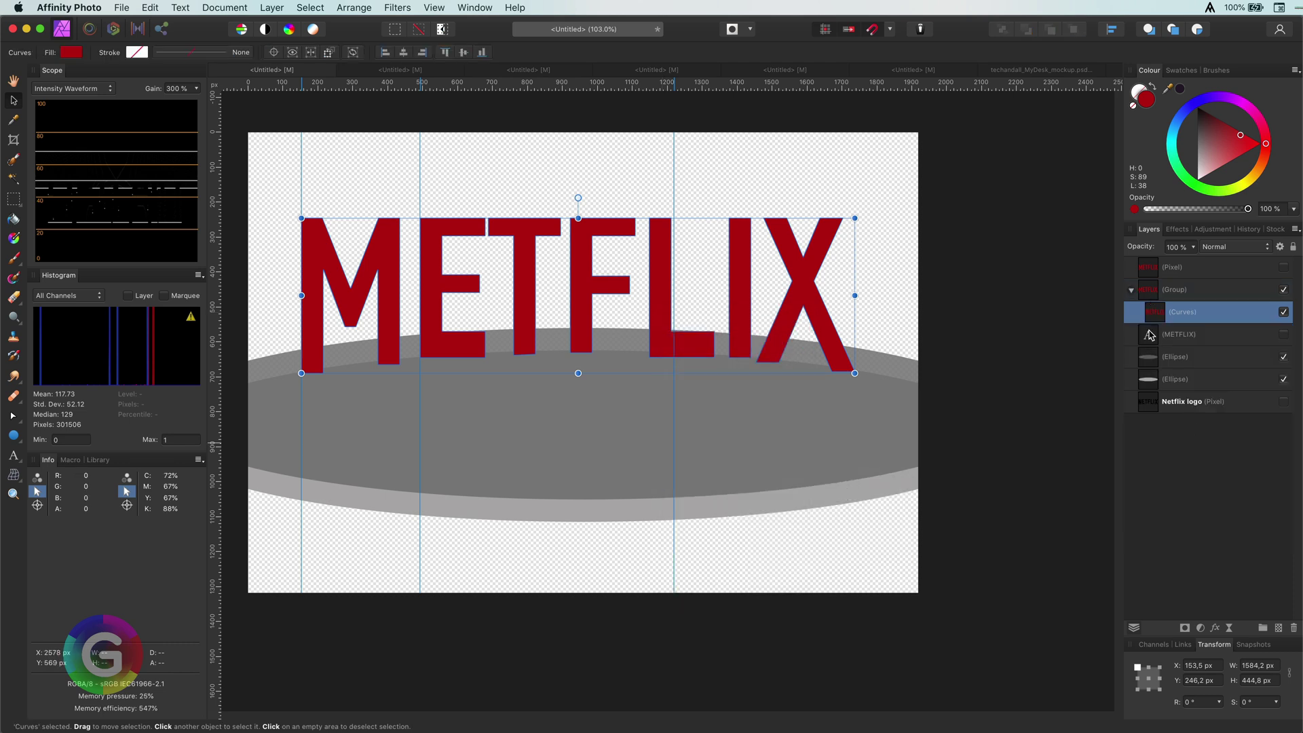
- Ungroup the merged lettering and place a duplicate of the original light ellipse directly above it in the layer stack
key(super+shift+g)
click(1158, 313)
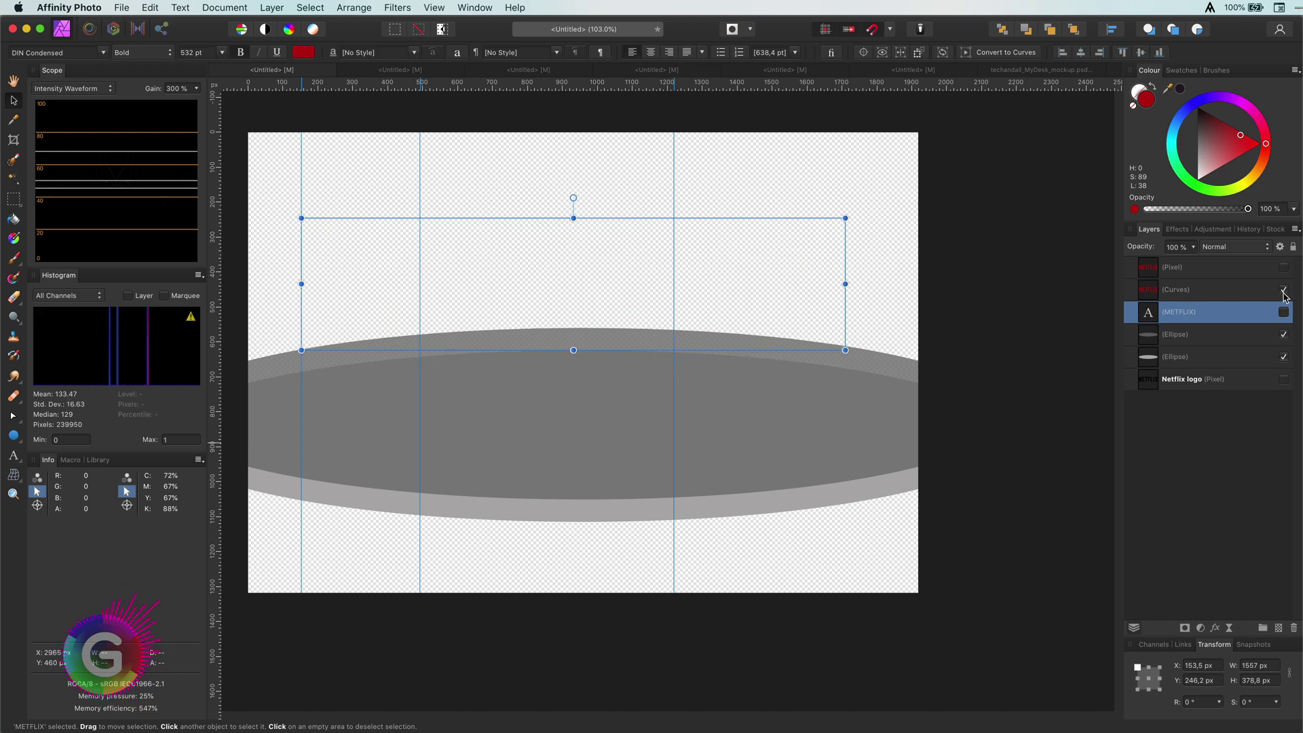
click(1187, 356)
key(super+j)
drag(1184, 359, 1158, 280)
scroll(395, 373, down, 1)
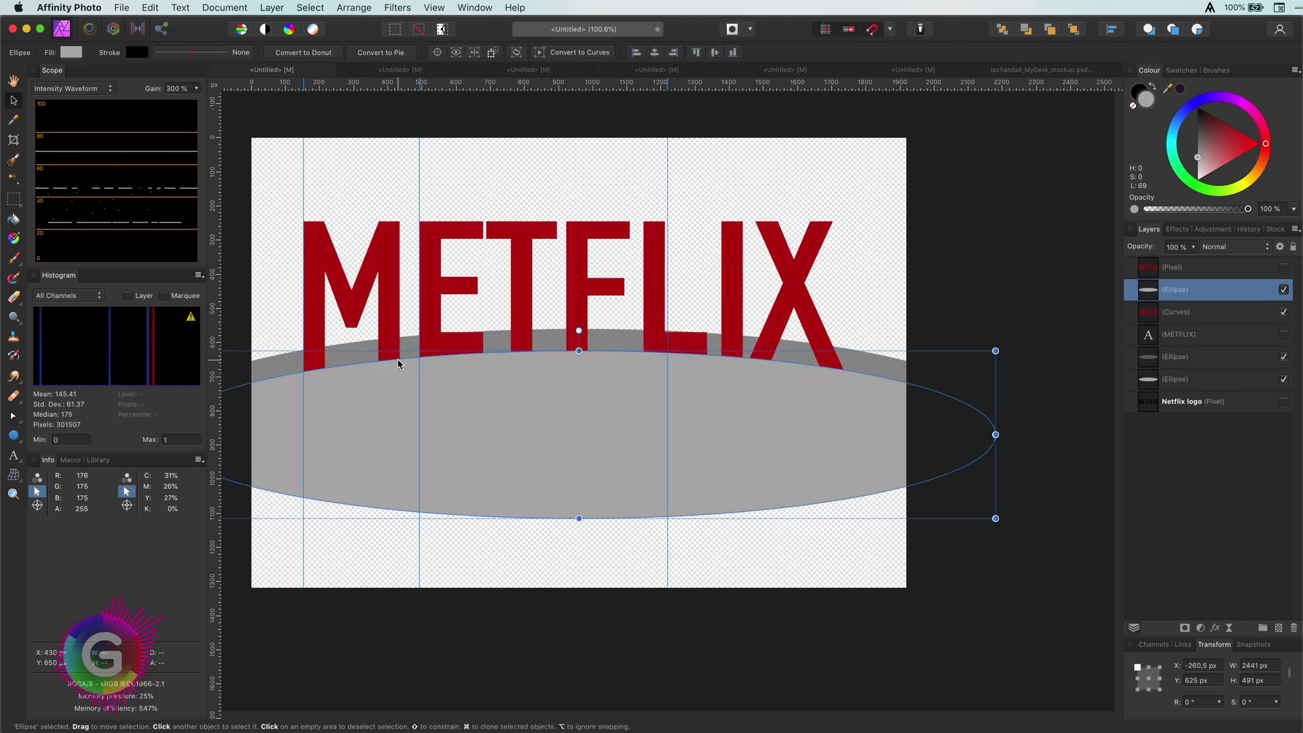
- Subtract the duplicated ellipse from the merged lettering to cut curved bottoms into the letters
shift+click(1148, 321)
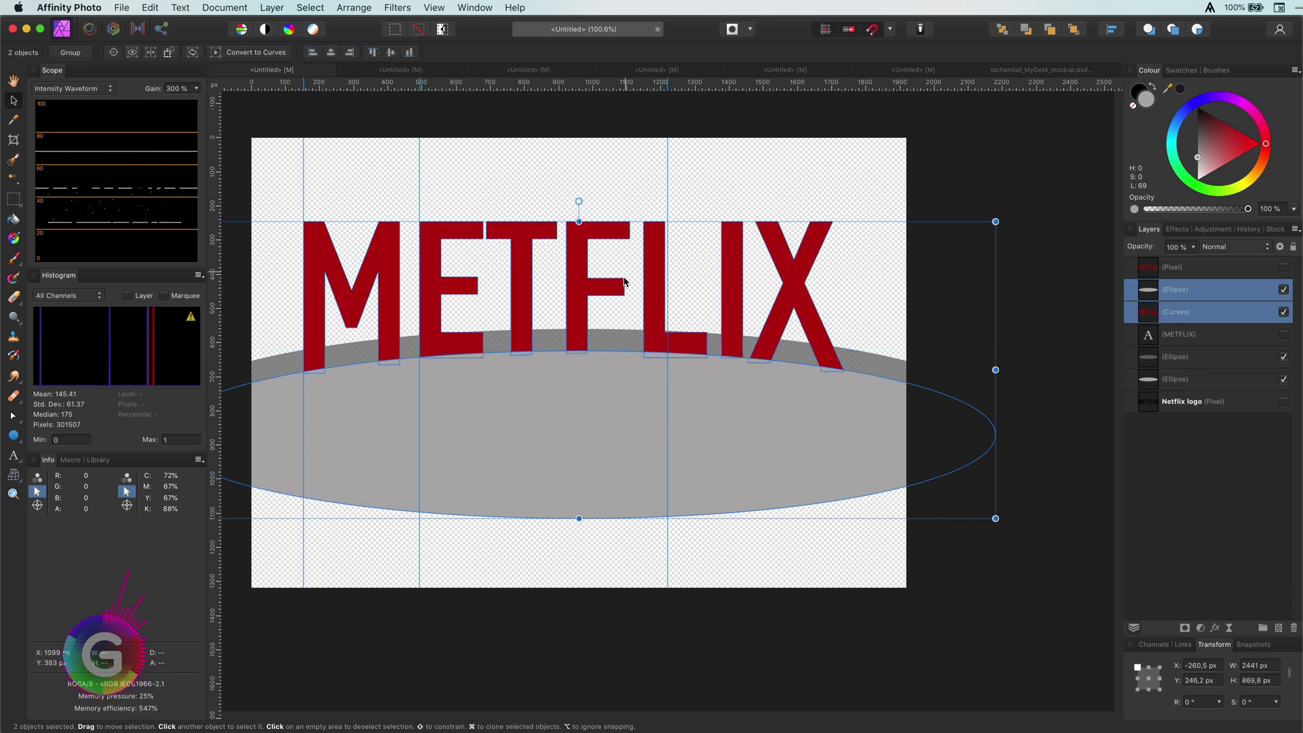
right_click(624, 384)
mouse_move(719, 560)
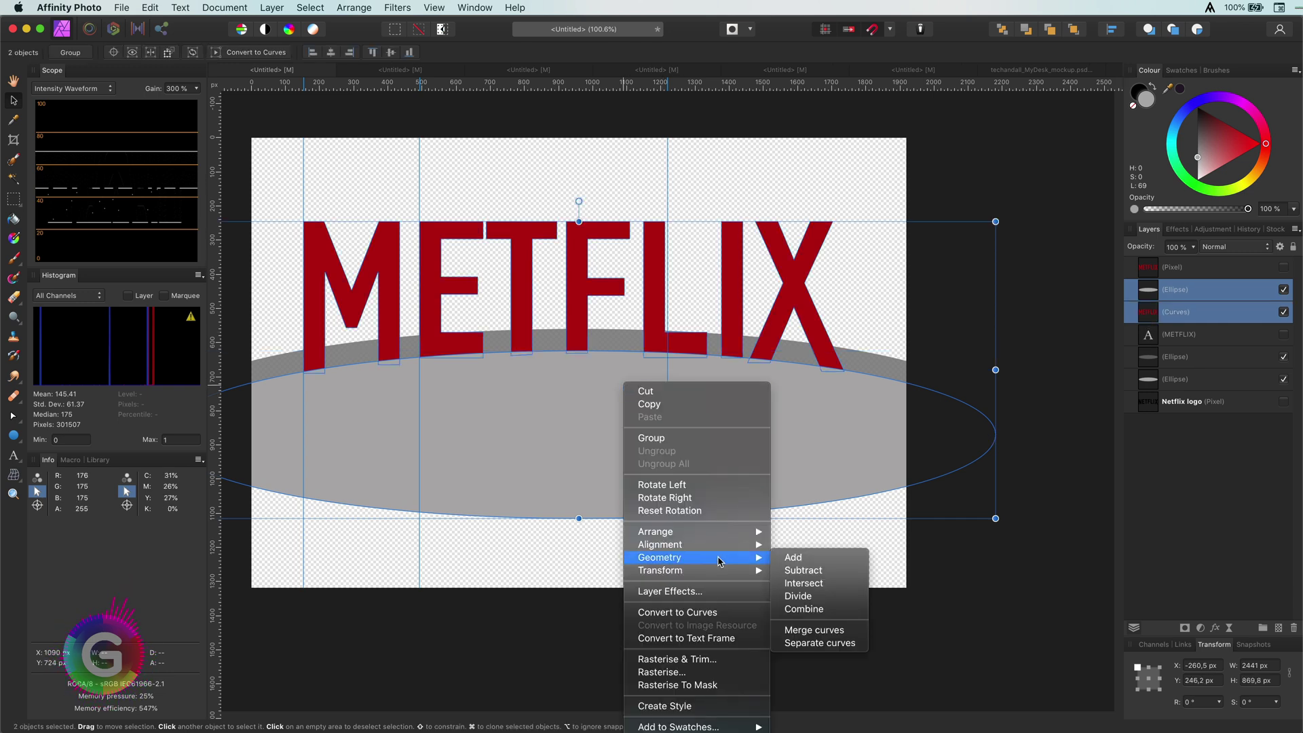
click(797, 571)
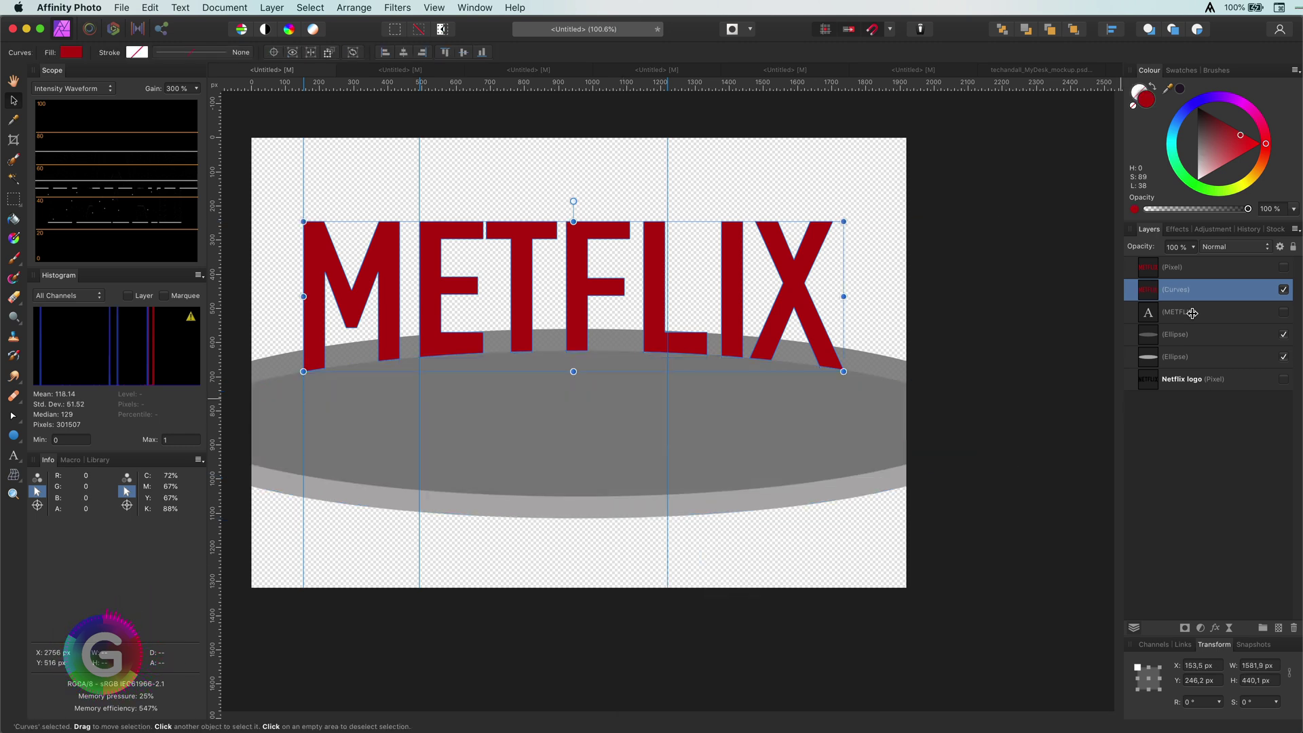
- Hide both remaining ellipses and remove the vertical guides from the canvas
click(1283, 334)
click(1283, 356)
click(644, 422)
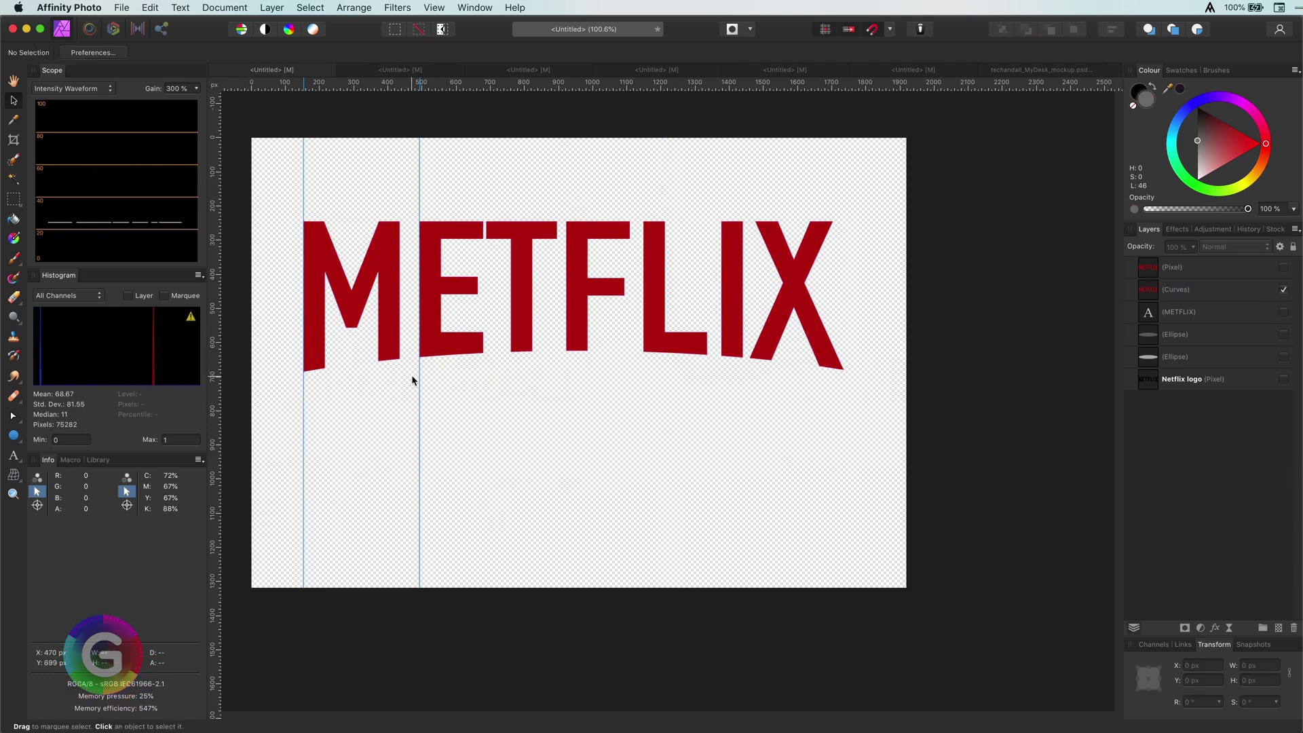
drag(412, 380, 268, 390)
- Show the raised ellipse again and reduce the merged lettering's opacity to 59% for node editing
click(1283, 334)
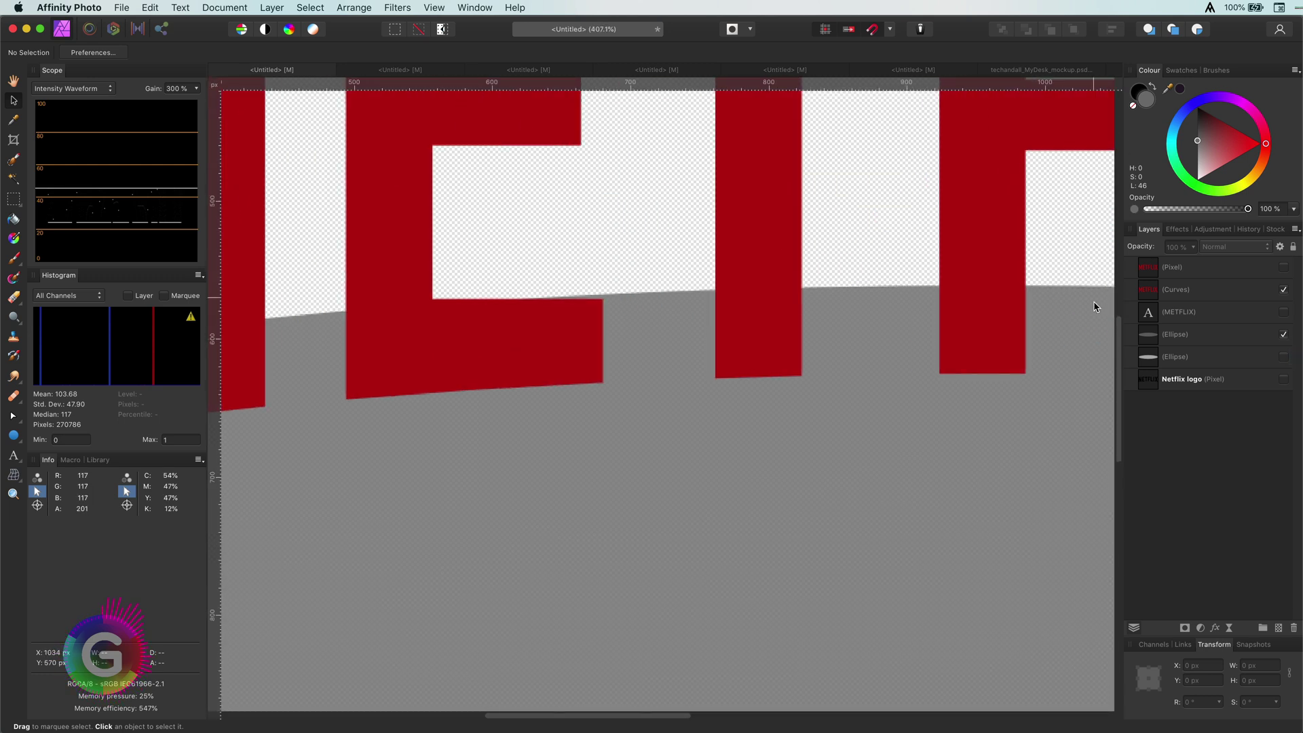
click(991, 326)
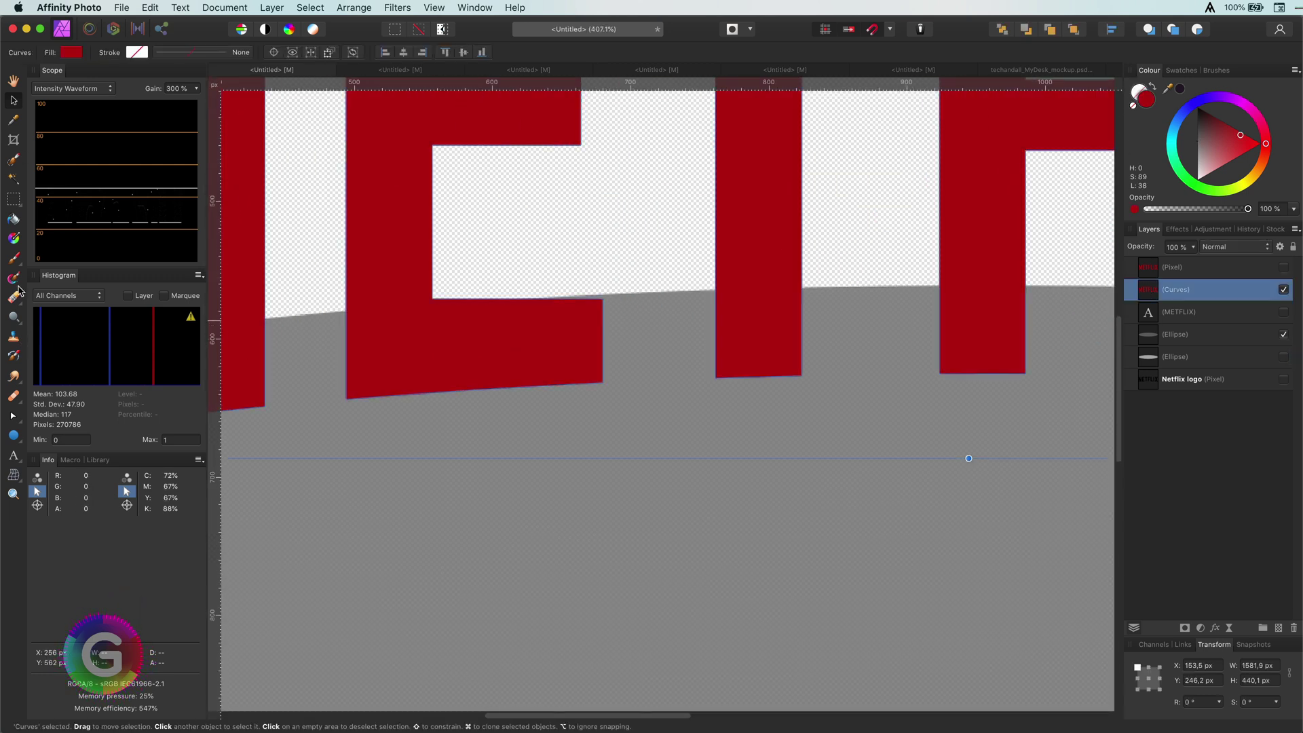
key(a)
drag(1143, 248, 1116, 253)
scroll(463, 304, up, 6)
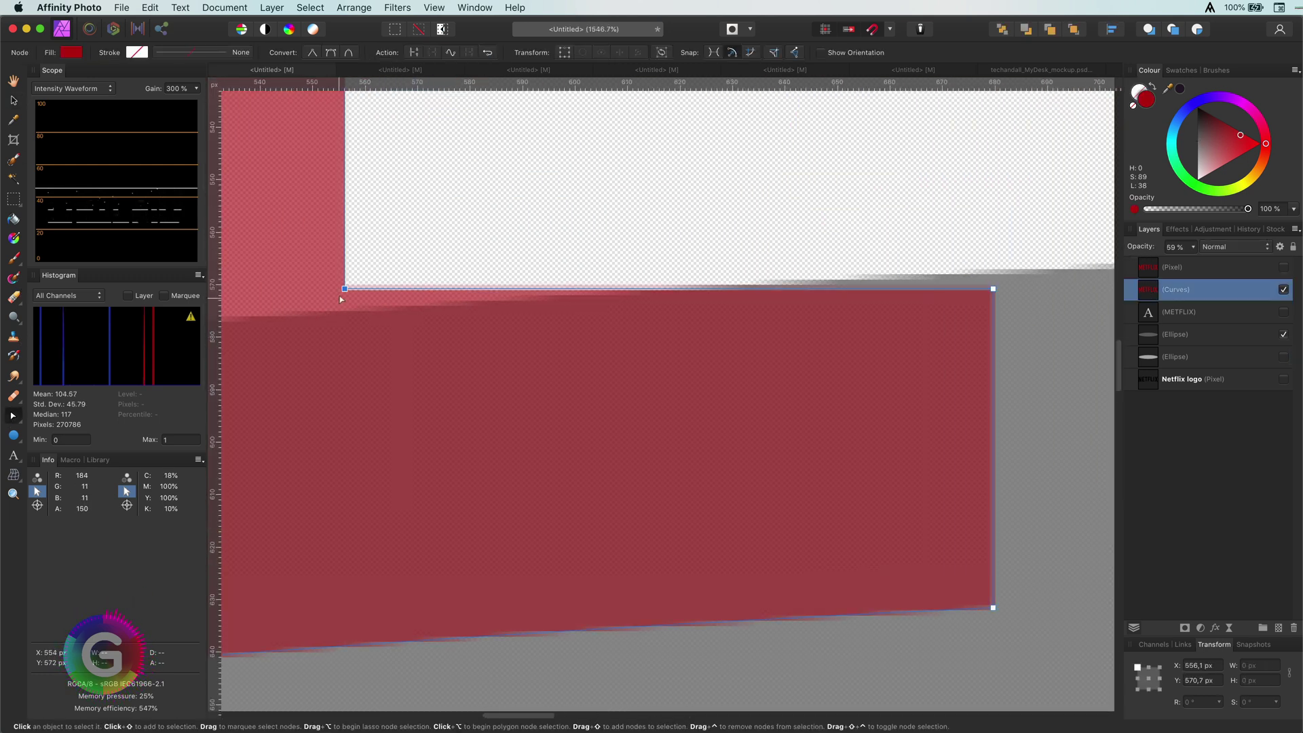
- Move and bend the upper edge of the E's bottom arm to follow the raised ellipse's curve
drag(345, 289, 345, 310)
drag(994, 289, 993, 273)
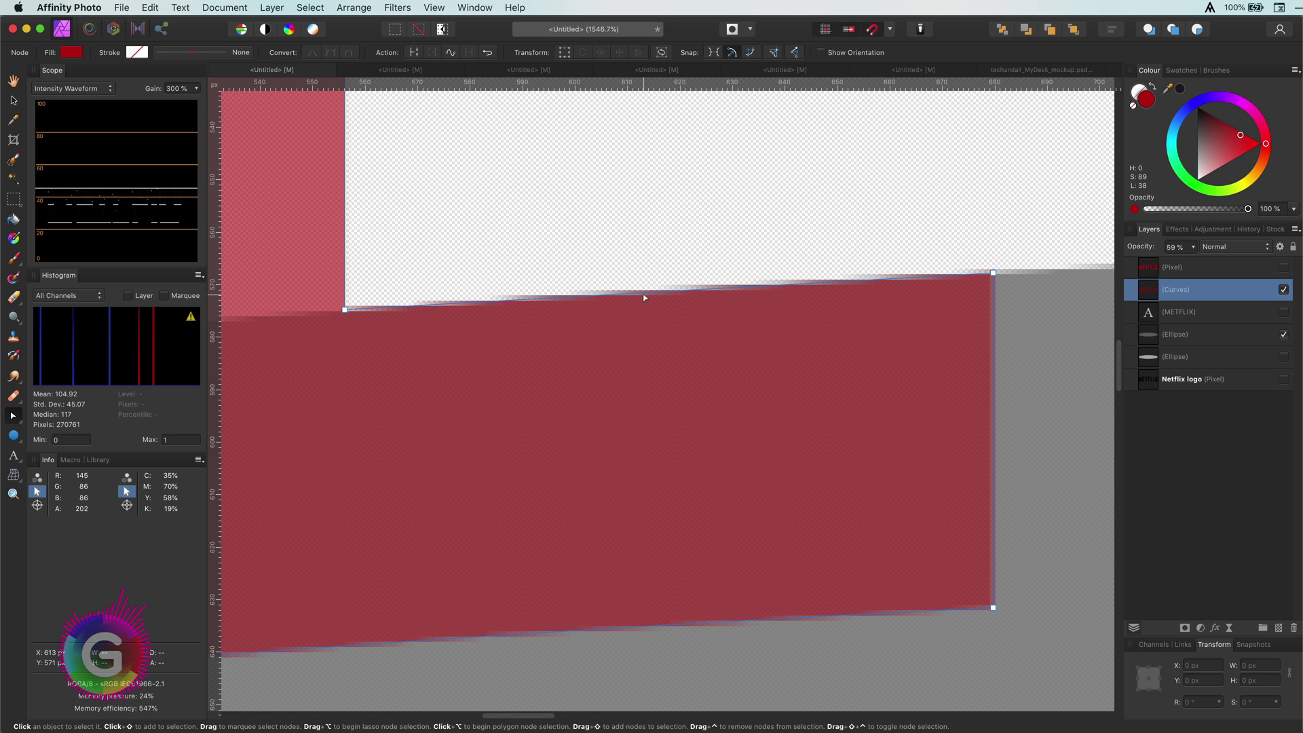
drag(723, 288, 695, 288)
drag(529, 298, 527, 292)
scroll(746, 326, down, 6)
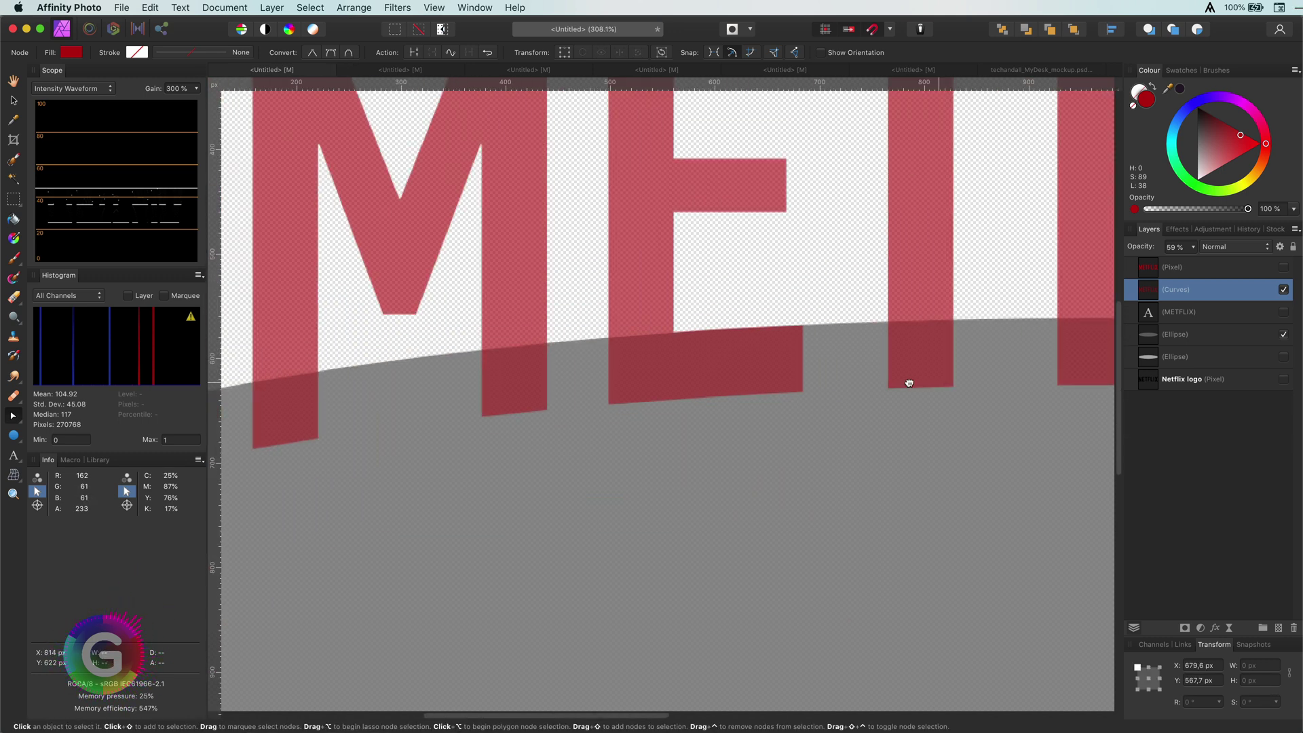
- Move and bend the upper edge of the L's foot to follow the raised ellipse's curve
scroll(907, 381, right, 10)
scroll(747, 345, up, 6)
drag(719, 263, 719, 246)
scroll(857, 379, right, 5)
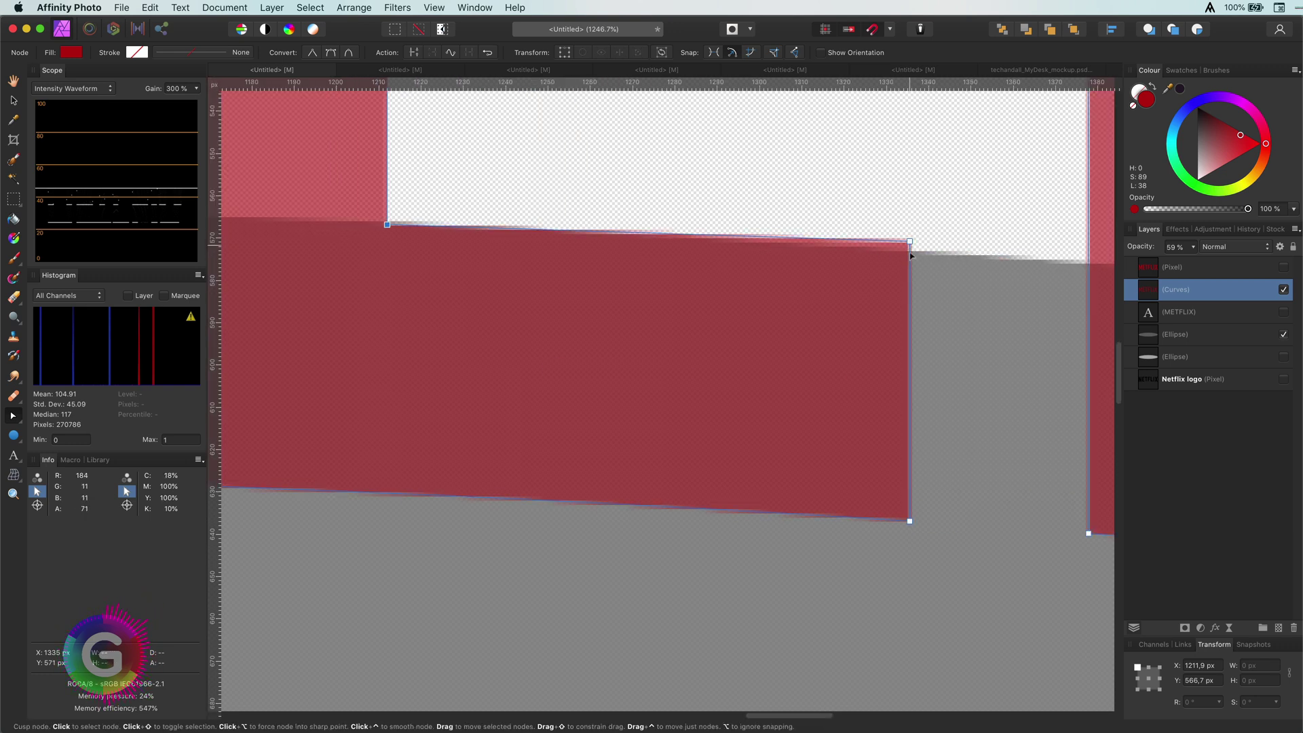
drag(910, 242, 910, 255)
drag(653, 241, 653, 236)
- Restore the lettering's opacity to 100% and hide the raised ellipse
key(v)
key(0)
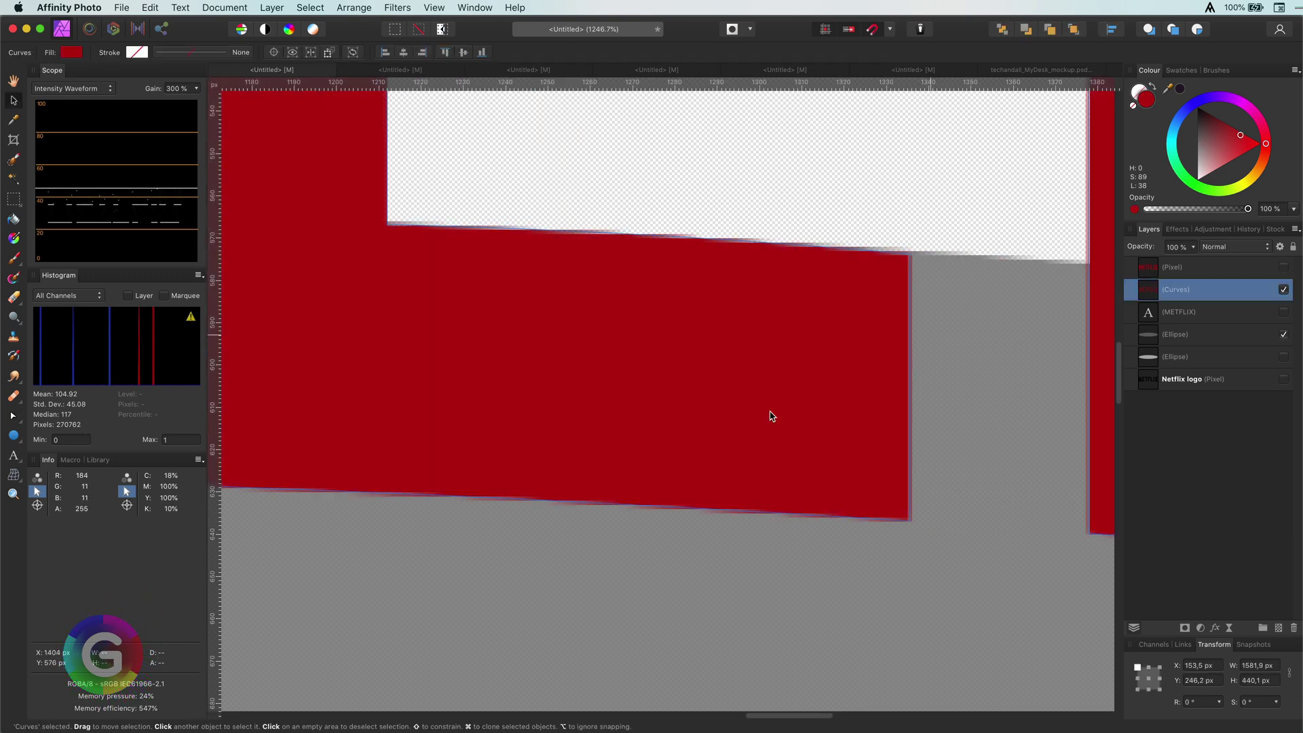
scroll(767, 417, down, 10)
click(1283, 335)
click(743, 226)
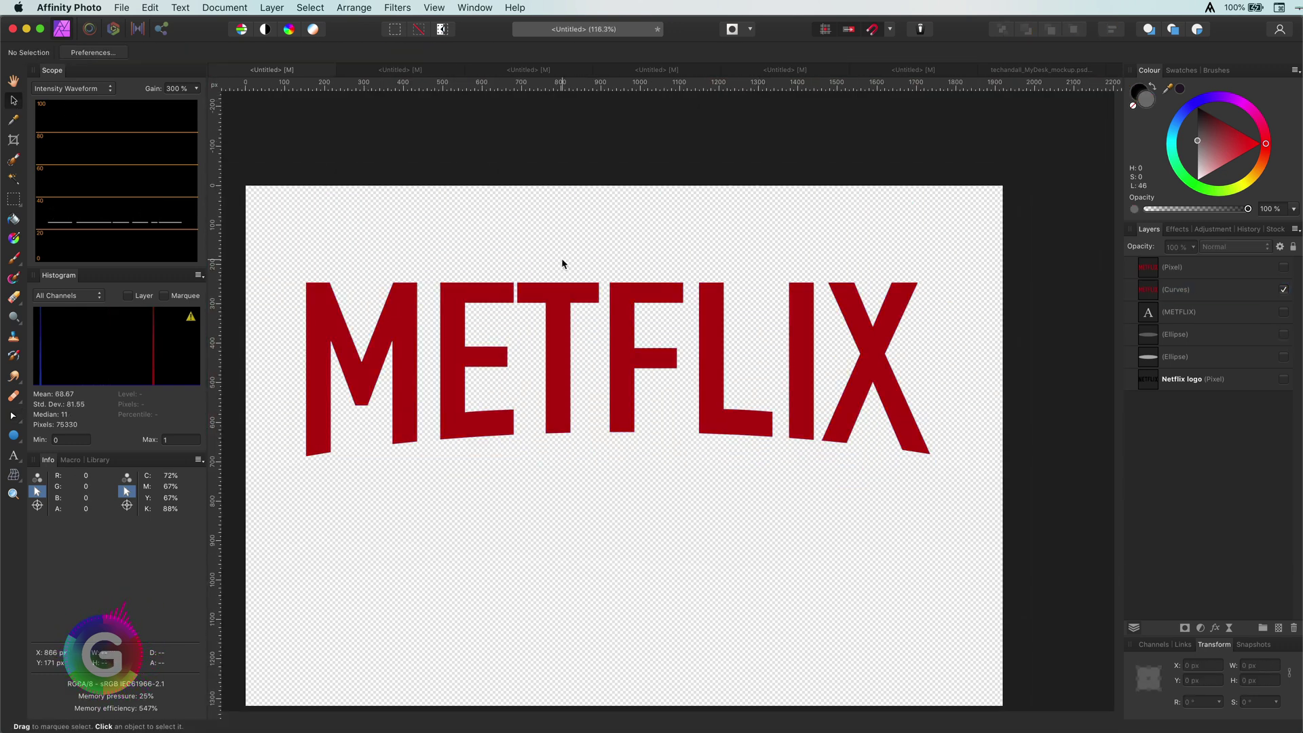
- Select all nodes of the E and shift them toward the M, to about X 476.7 px
double_click(549, 302)
scroll(539, 304, up, 3)
click(326, 228)
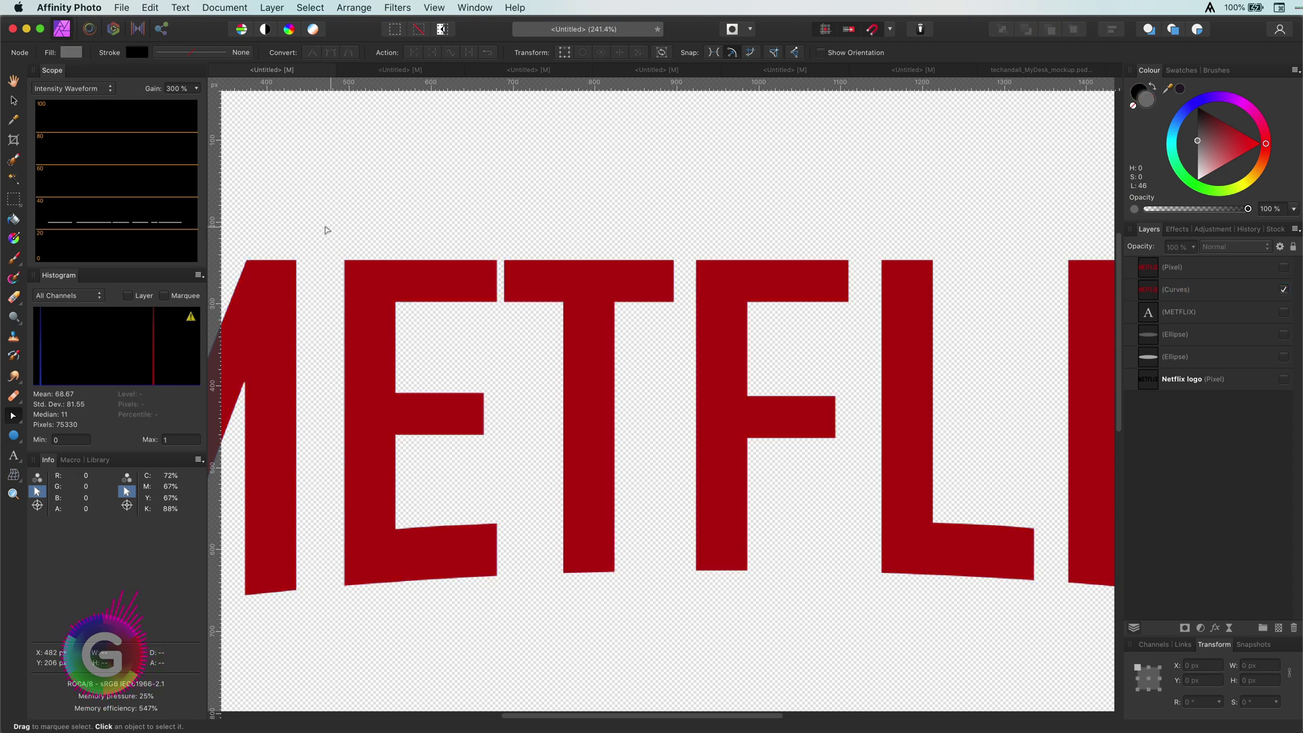
drag(319, 226, 518, 572)
click(424, 545)
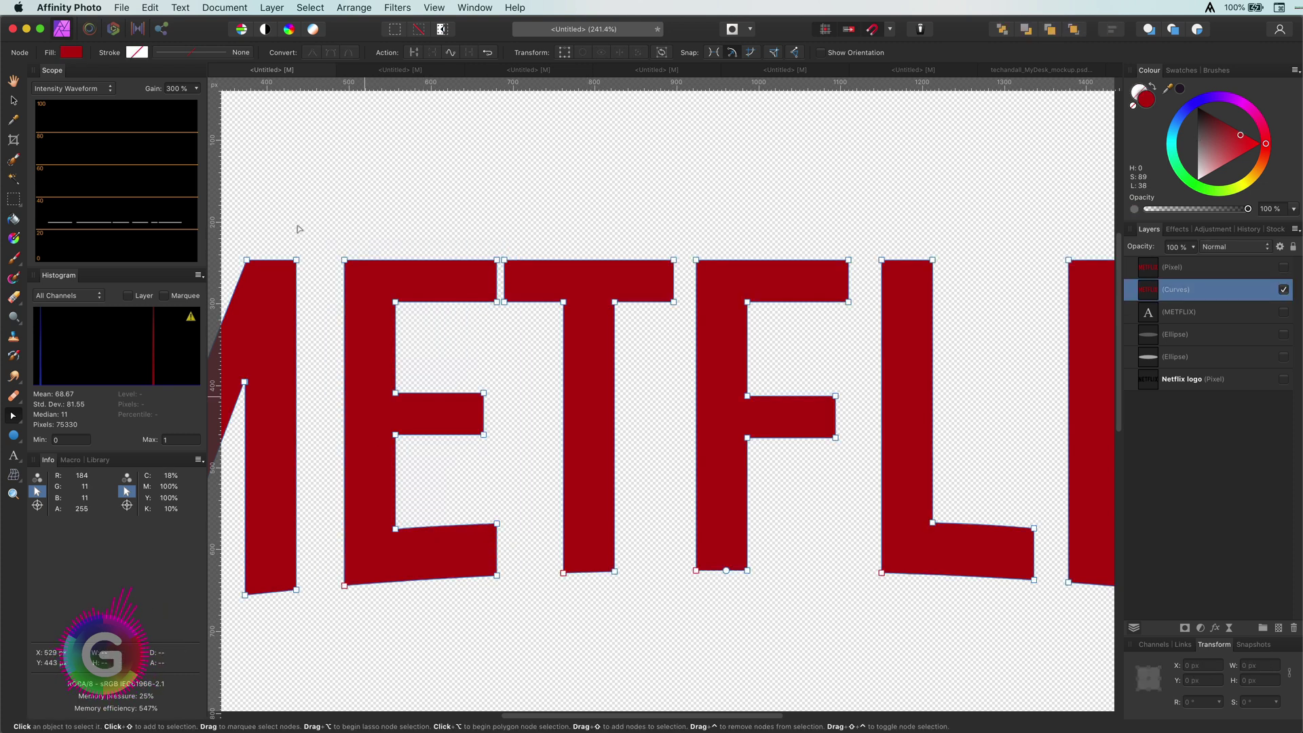
drag(319, 228, 507, 593)
drag(390, 570, 376, 570)
- Check the shifted E's bottom arm against the raised ellipse's curve, showing the ellipse only for the comparison
click(1283, 334)
scroll(434, 546, up, 5)
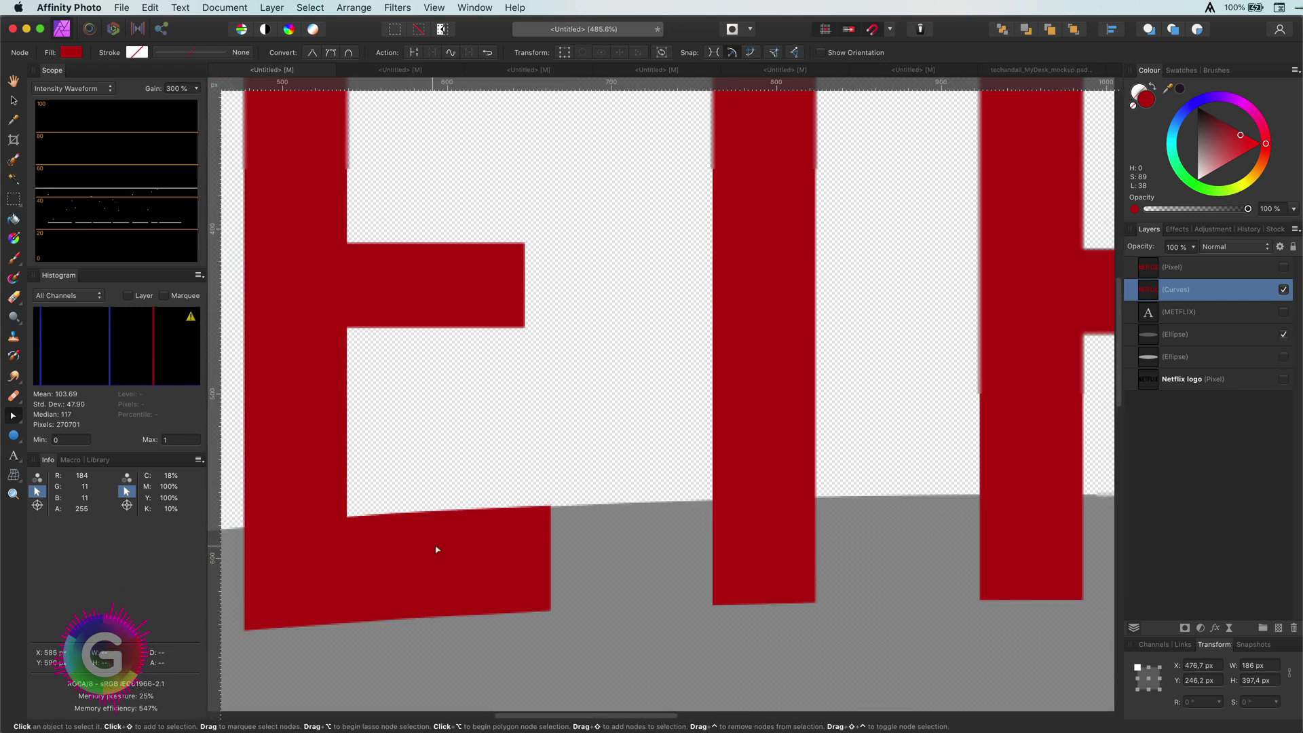
scroll(436, 547, down, 5)
click(1283, 339)
click(1283, 337)
key(super+0)
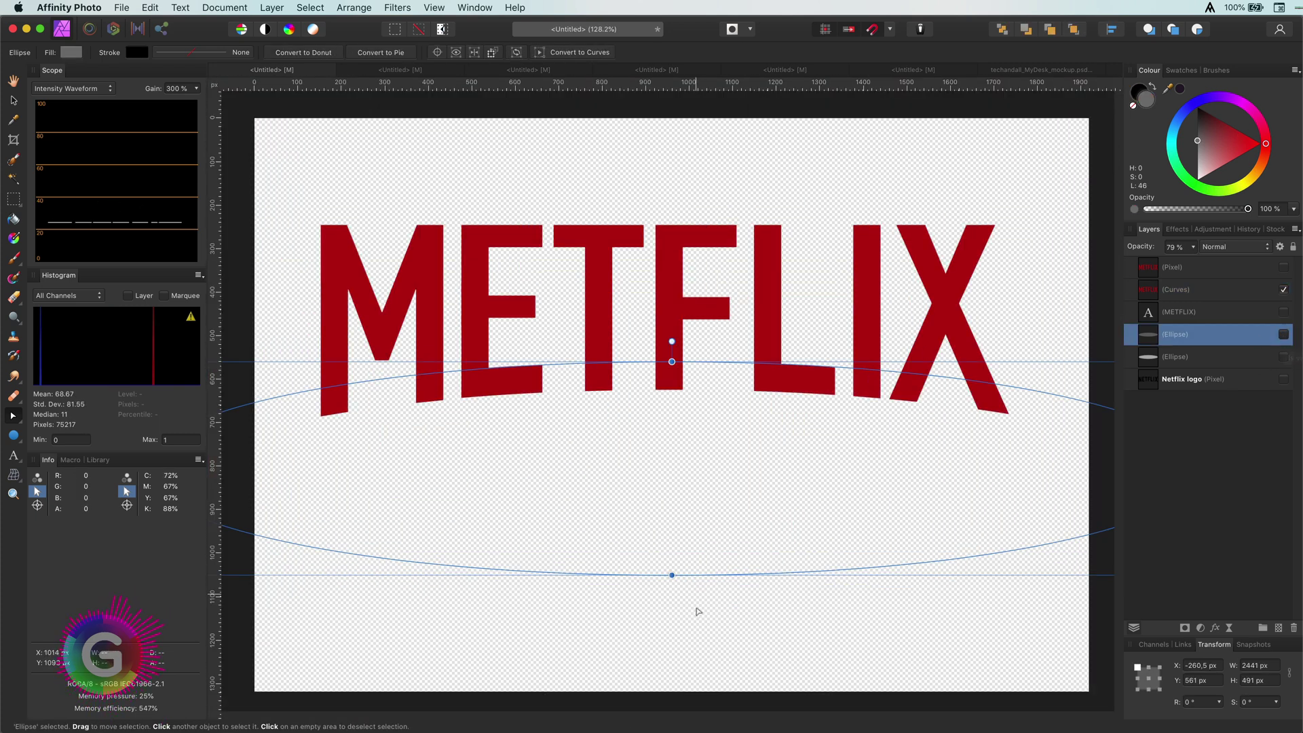
click(743, 599)
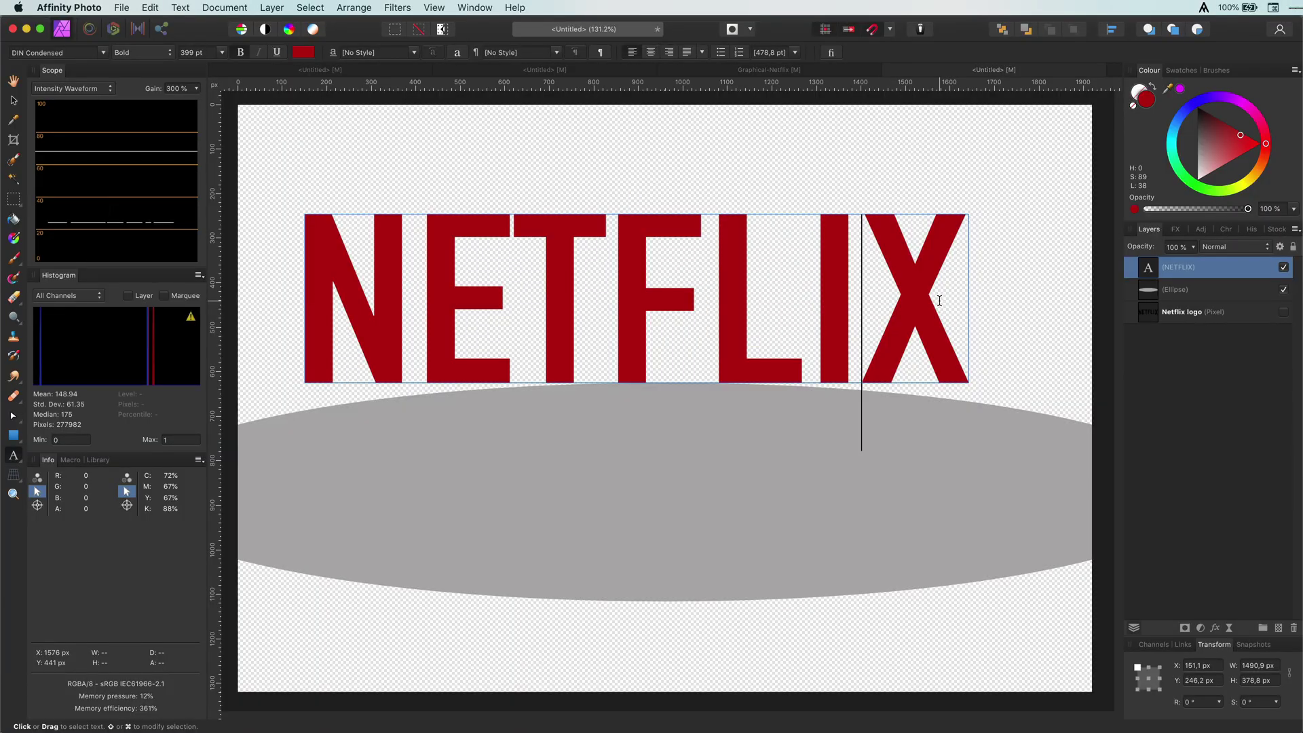
- Replace NET with SUPER in the NETFLIX art text
key(BackSpace)
key(BackSpace)
key(BackSpace)
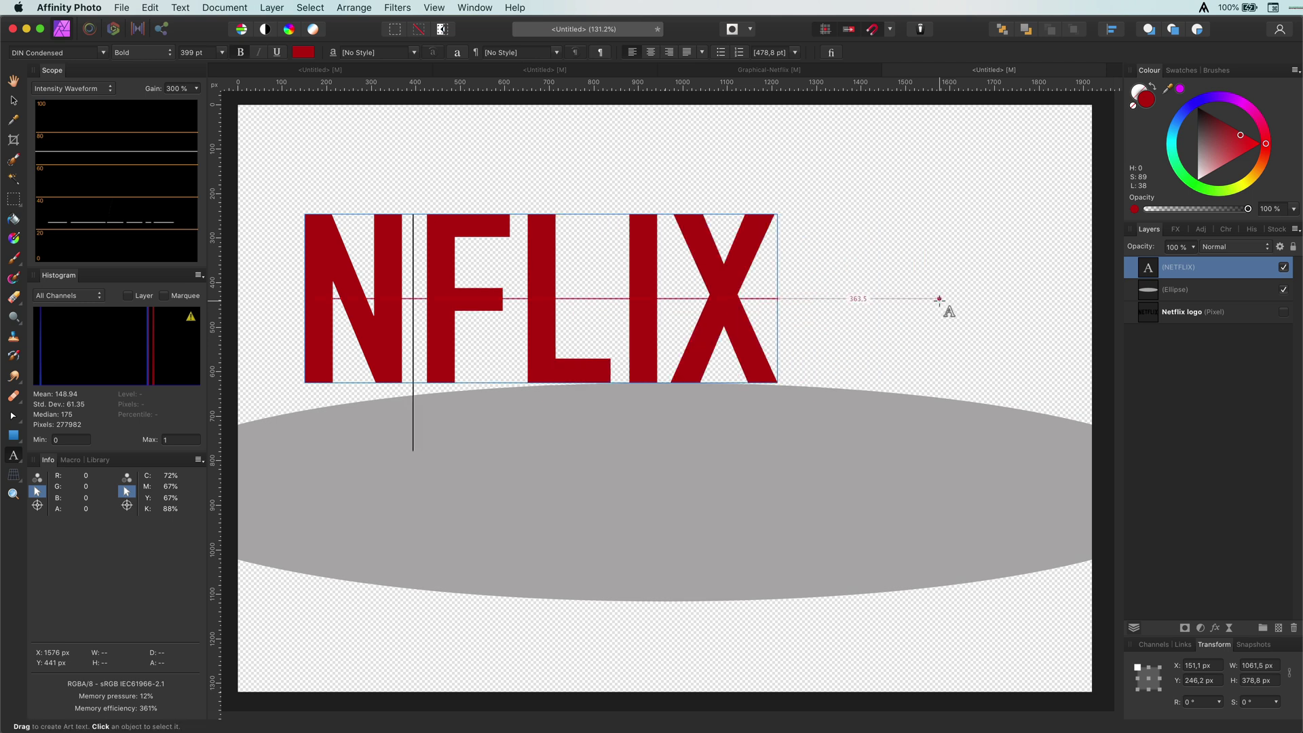
text(SUPER)
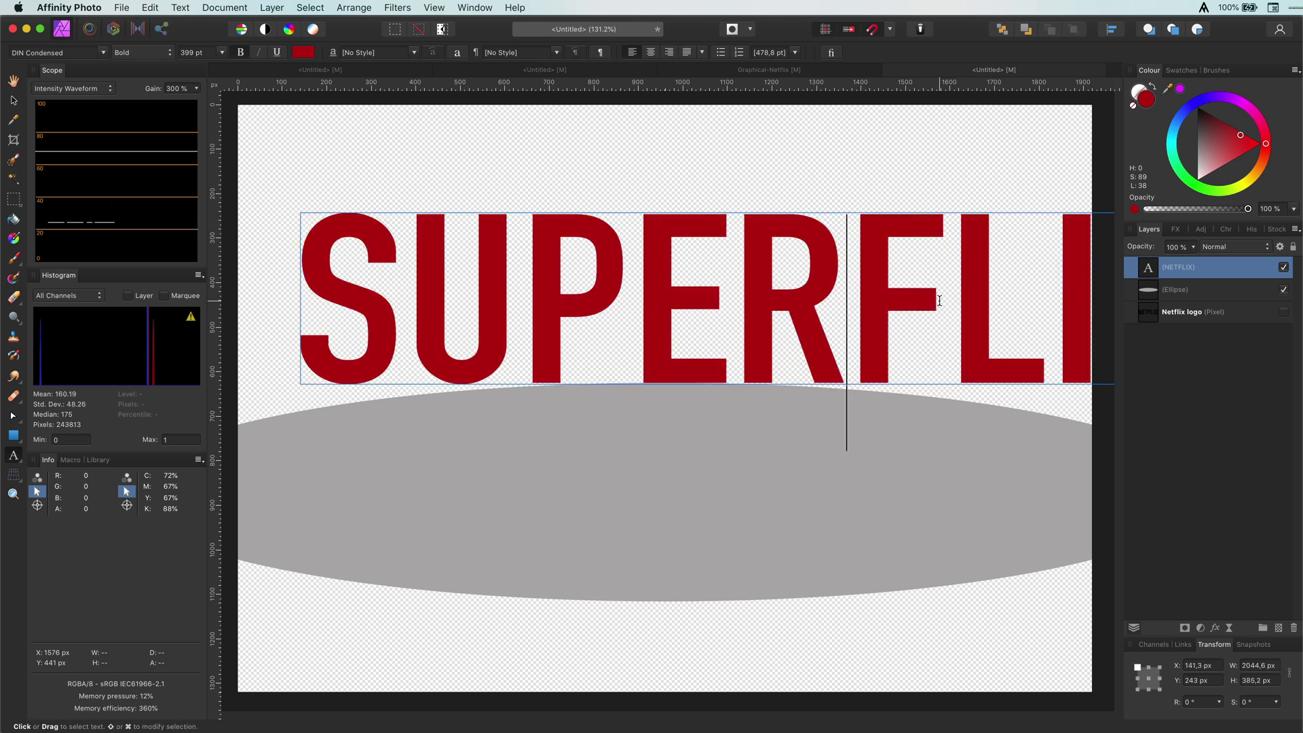
- Replace SUPER with FUN in front of FLIX in the art text
key(BackSpace)
key(BackSpace)
key(BackSpace)
key(BackSpace)
key(BackSpace)
text(FUN)
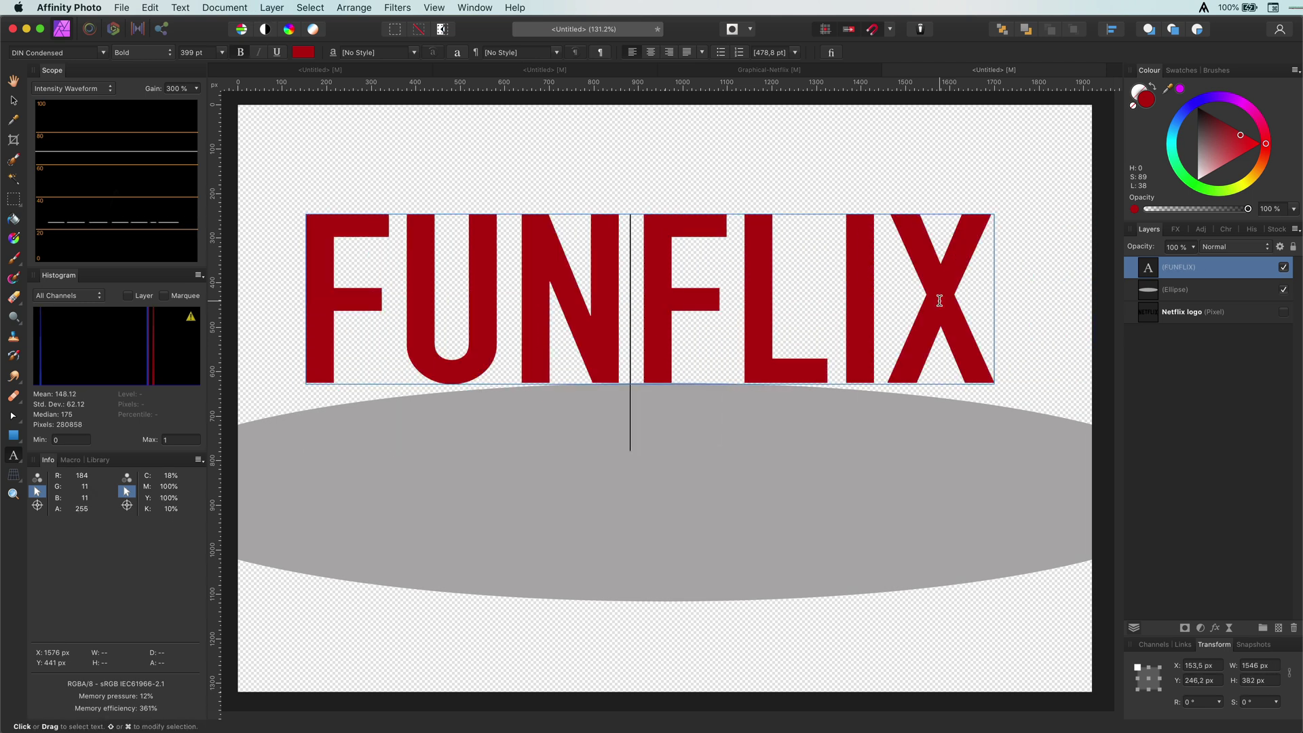
- Replace FUN with PAY so the art text reads PAYFLIX
key(BackSpace)
key(BackSpace)
key(BackSpace)
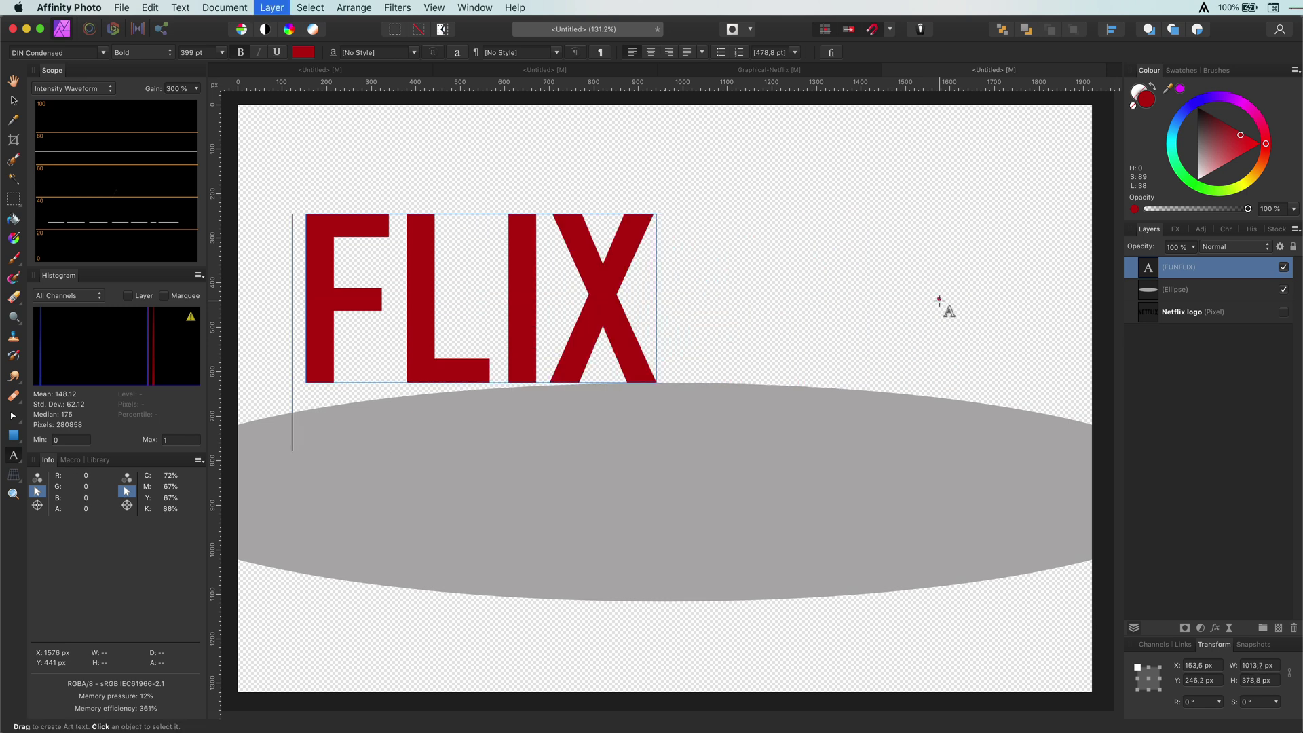
text(PAY)
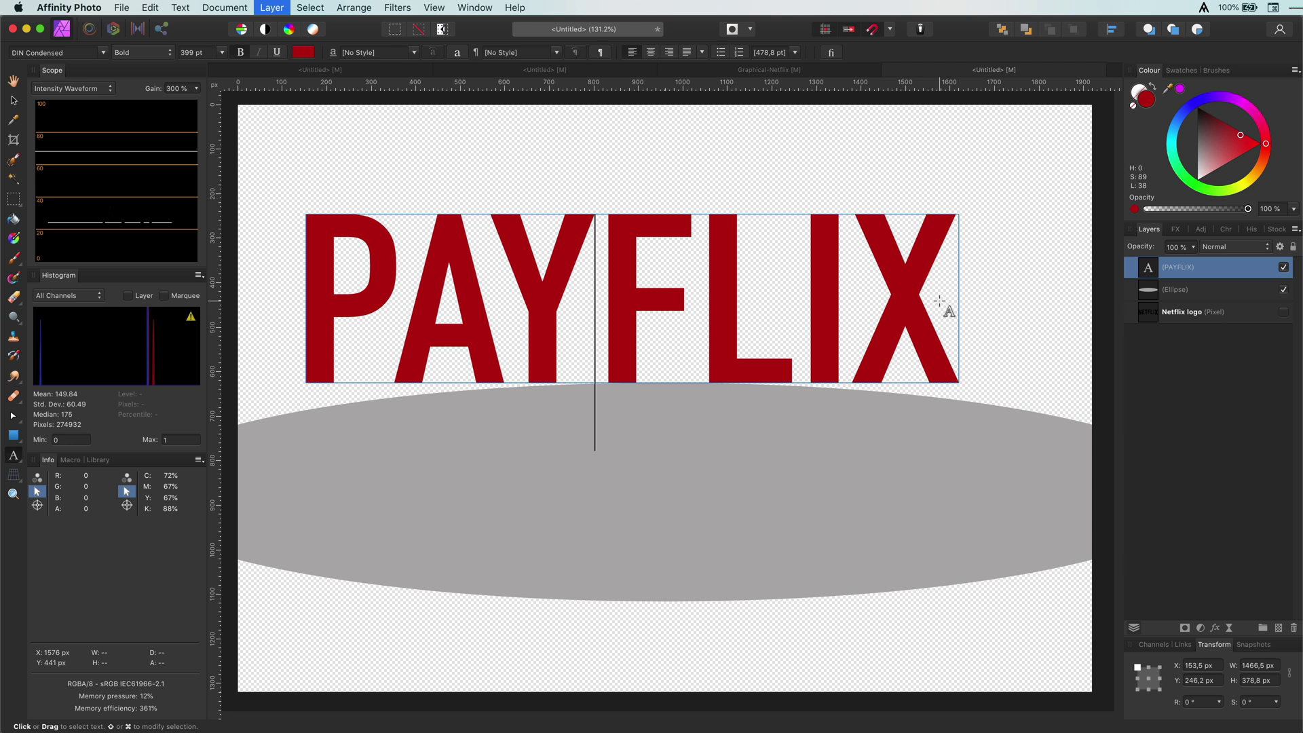
- Replace PAY with RUN so the art text reads RUNFLIX
key(BackSpace)
key(BackSpace)
key(BackSpace)
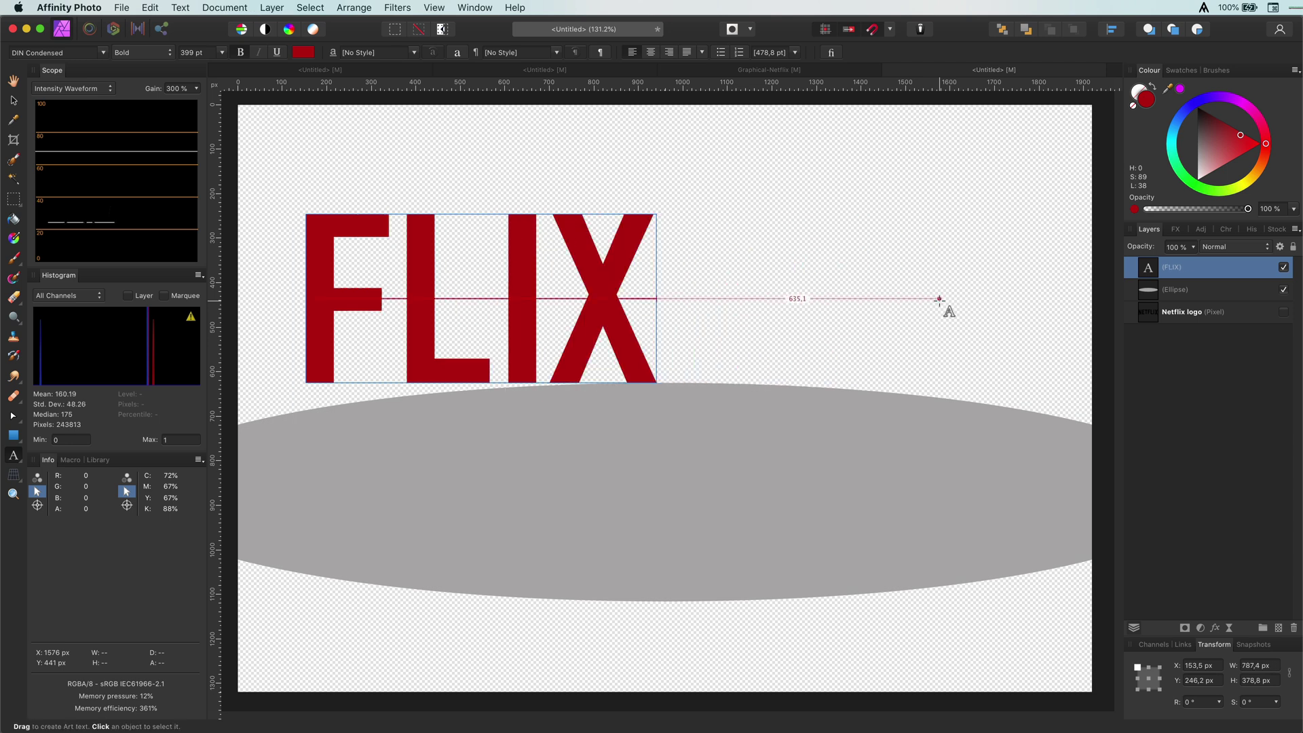
text(RUN)
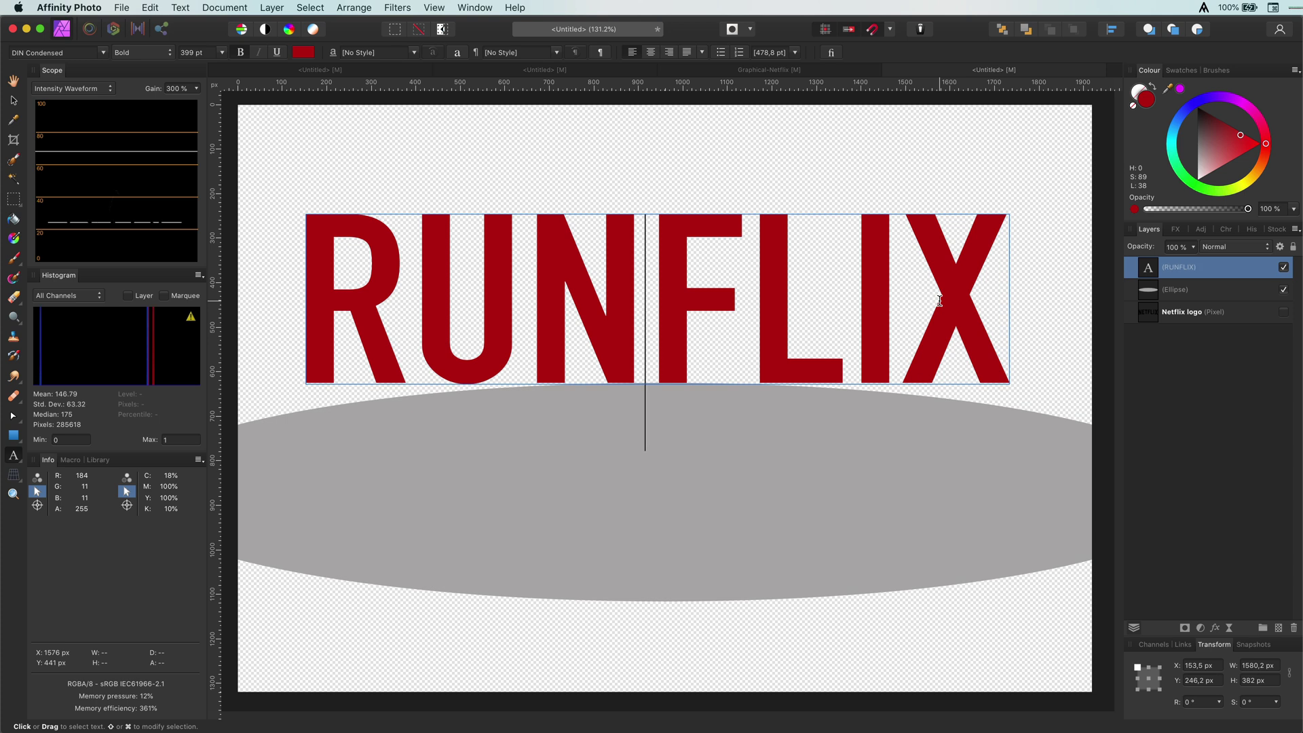
- Change the art text from RUNFLIX back to NETFLIX
key(BackSpace)
key(BackSpace)
key(BackSpace)
text(NET)
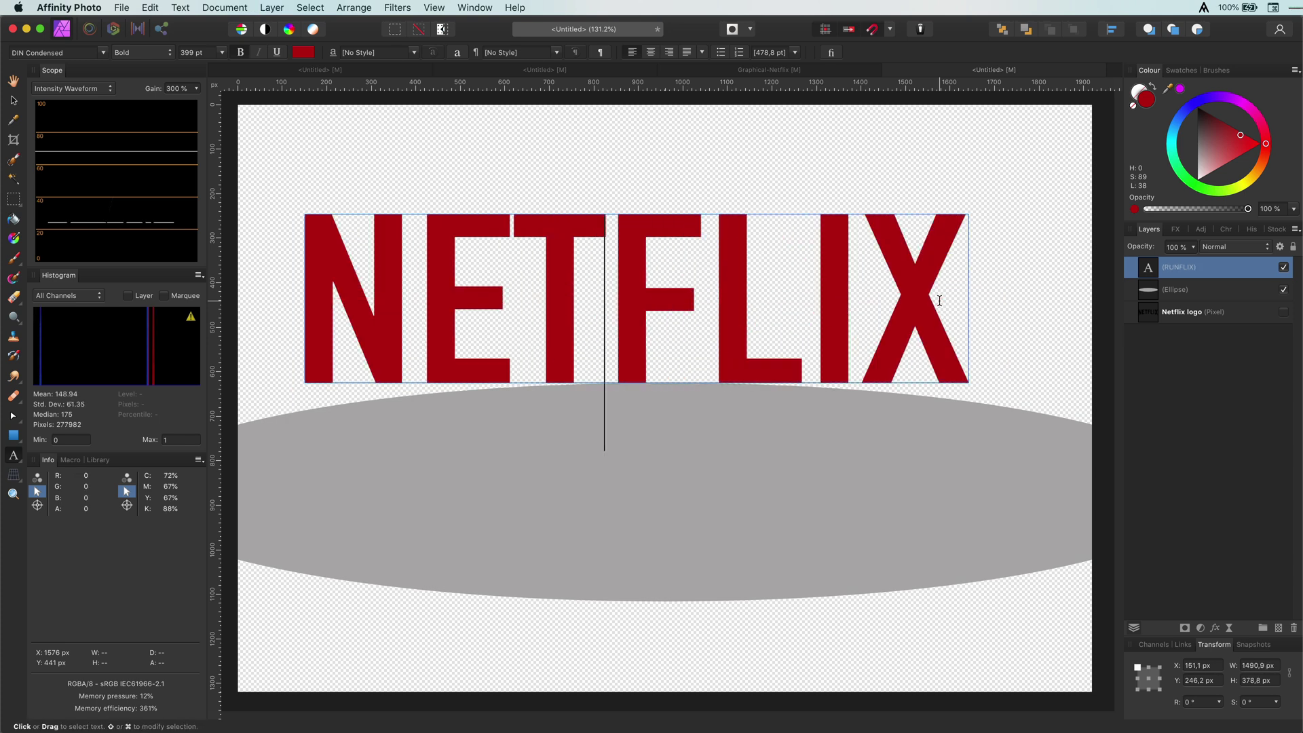
- Replace NET with MET so the art text reads METFLIX, and finish editing the text
key(BackSpace)
key(BackSpace)
key(BackSpace)
text(MET)
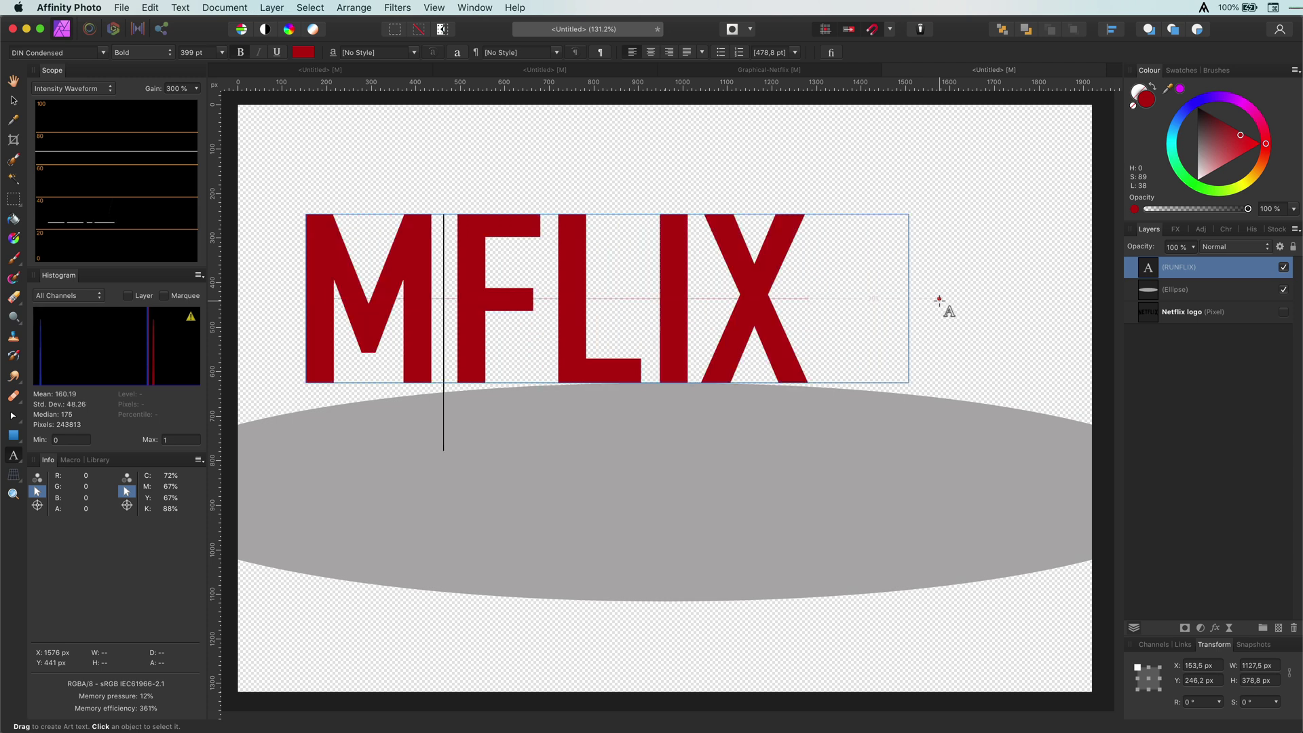
key(Escape)
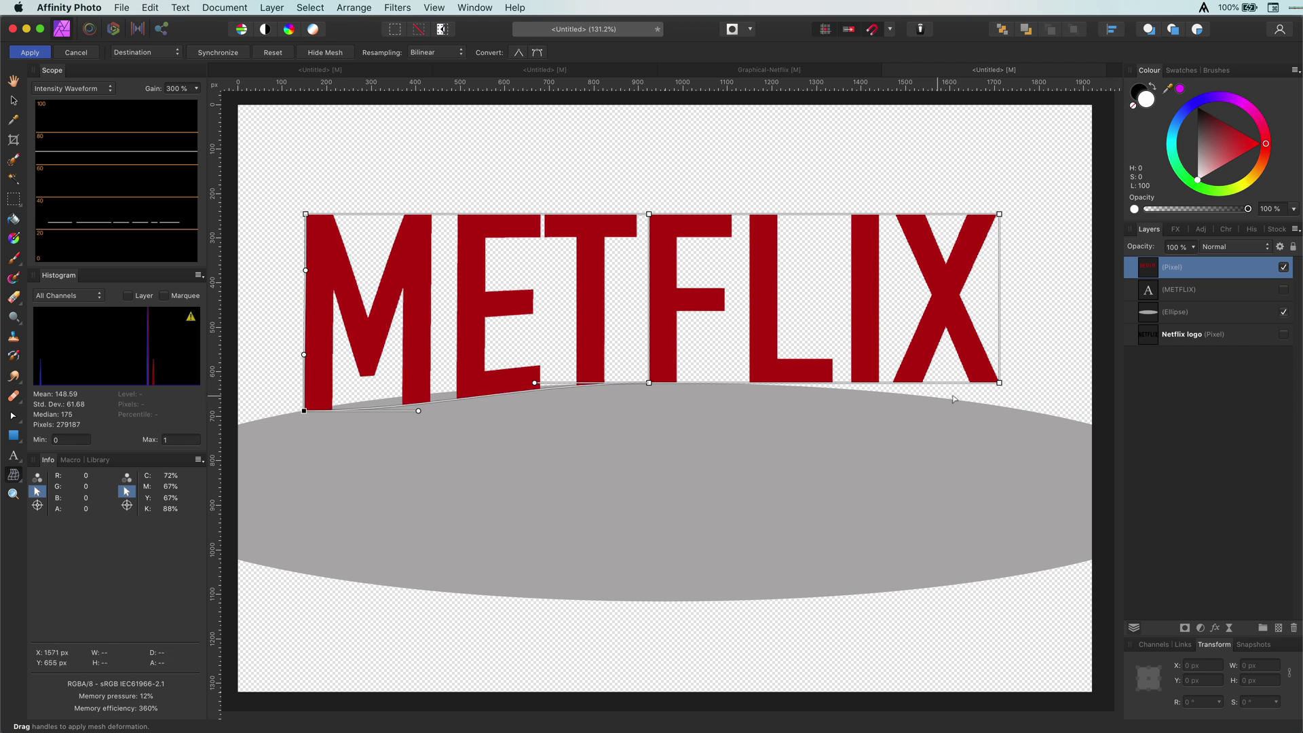
- Warp the mesh's lower right corner and its curve handle so the letter bottoms follow the ellipse's upper edge
drag(999, 383, 995, 415)
drag(882, 414, 891, 391)
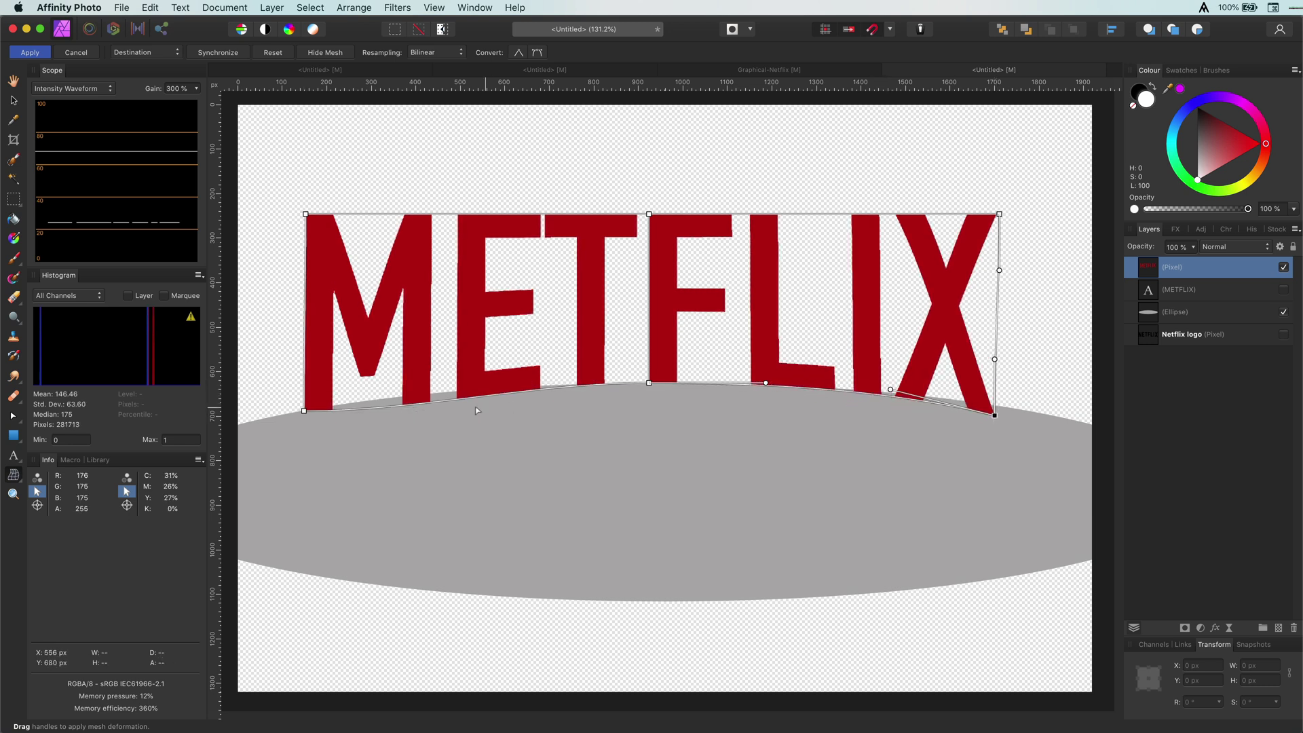
drag(303, 412, 429, 239)
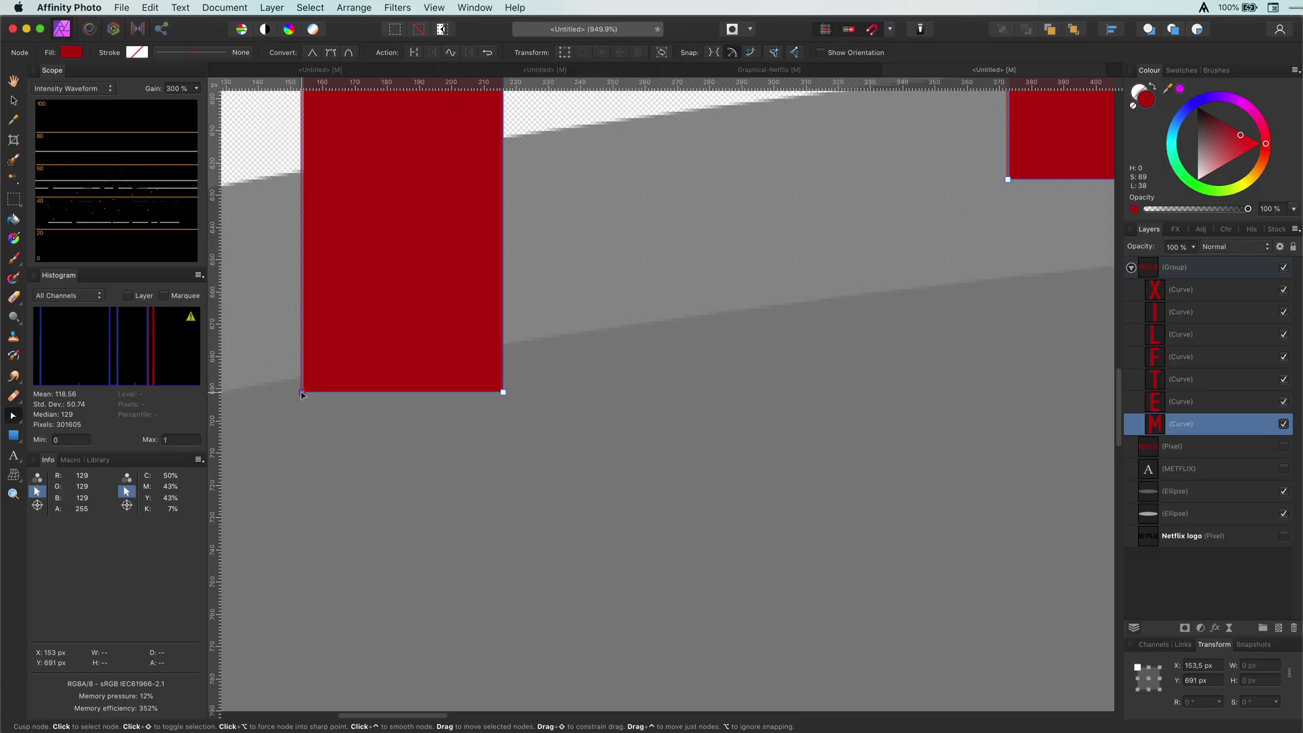
- Slant the bottom edges of both M legs to match the original ellipse's upper curve, and select the E
drag(300, 393, 303, 377)
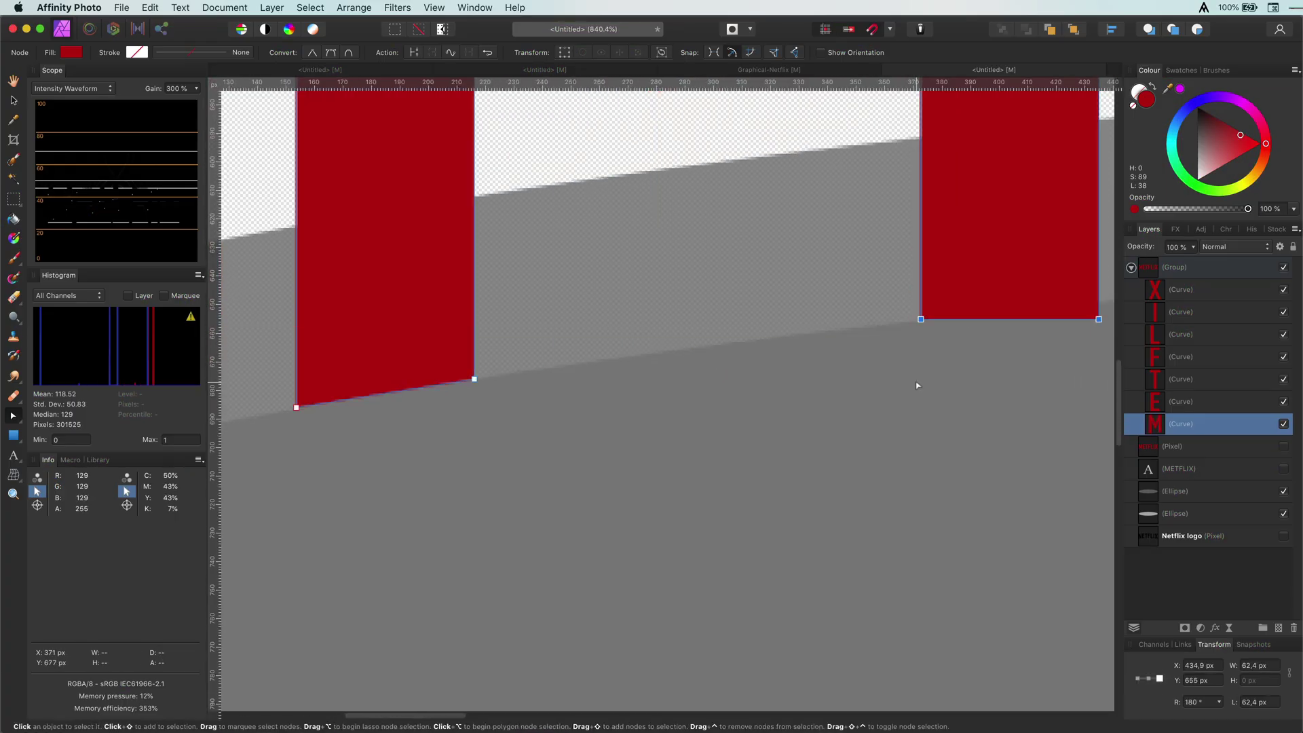
scroll(920, 384, right, 5)
click(880, 306)
click(1079, 190)
drag(698, 254, 698, 308)
drag(887, 320, 646, 308)
drag(987, 243, 986, 265)
drag(726, 280, 726, 275)
drag(733, 325, 733, 452)
drag(636, 214, 636, 228)
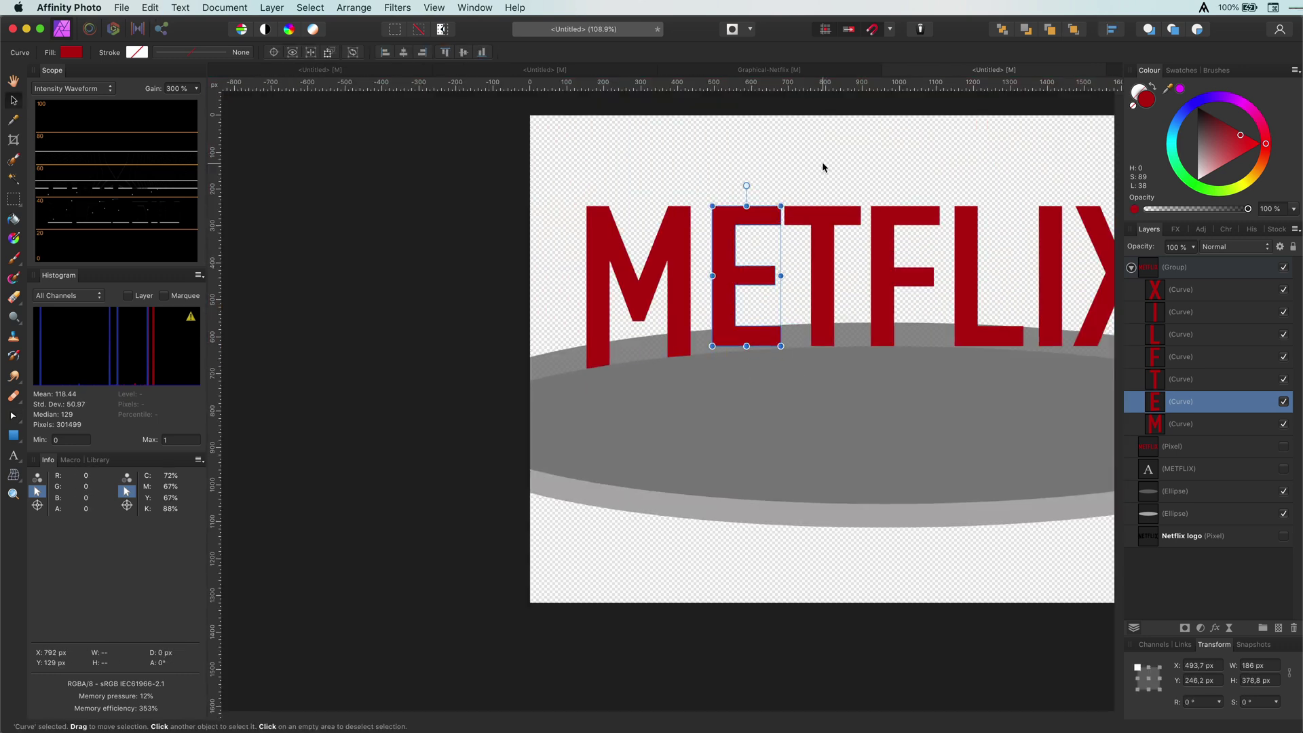